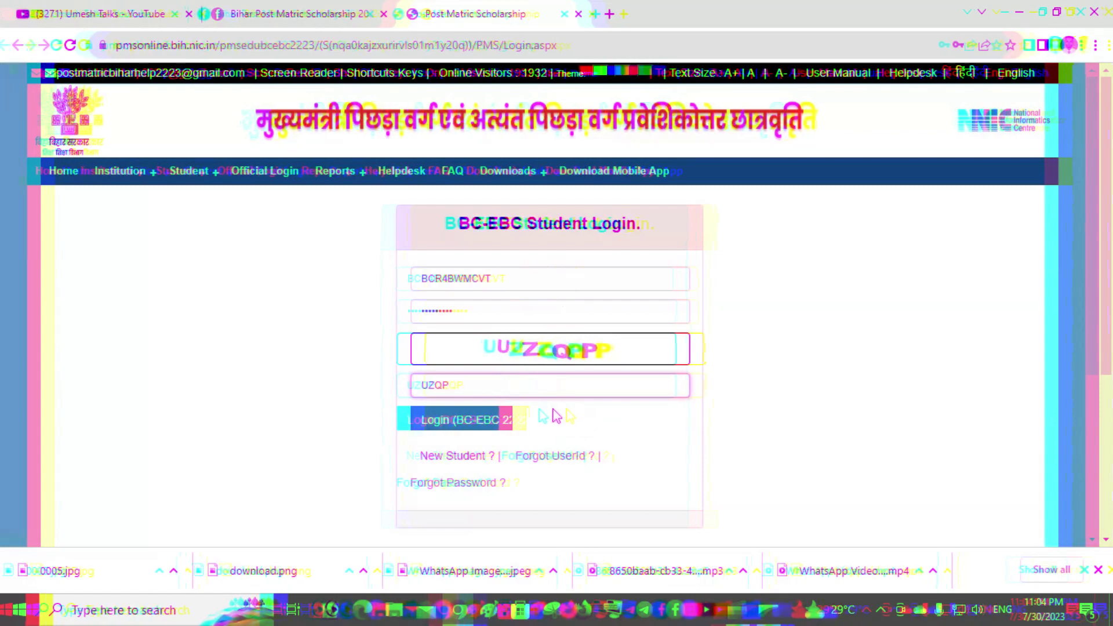
Step: Log in to the BC-EBC student account and open the personal details for review
left_click(495, 417)
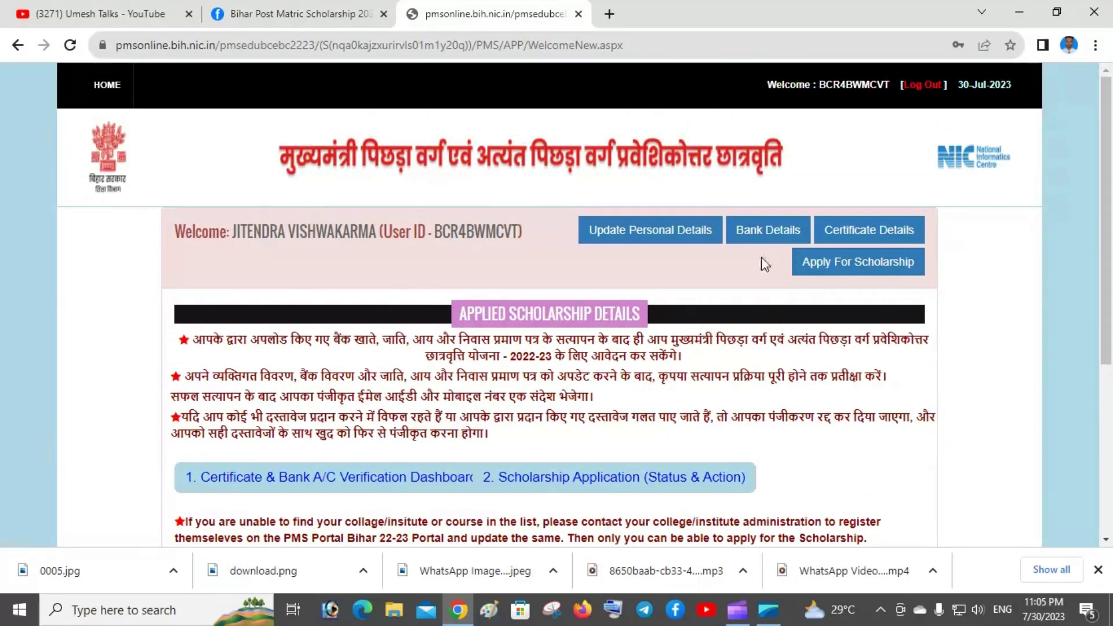
left_click(666, 237)
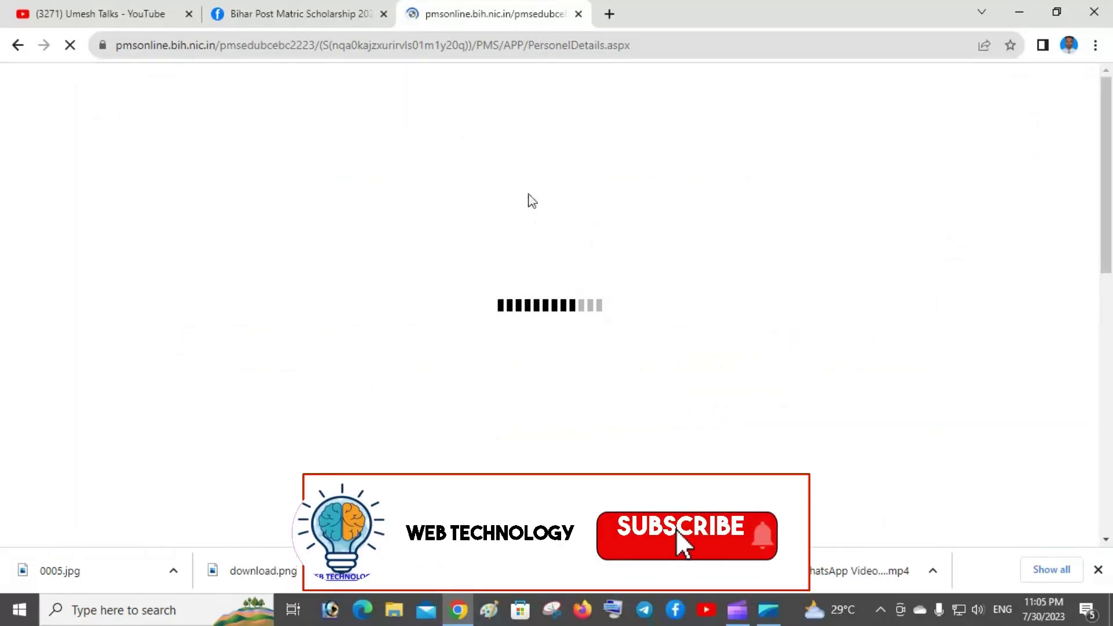
key("ctrl+shift+Tab")
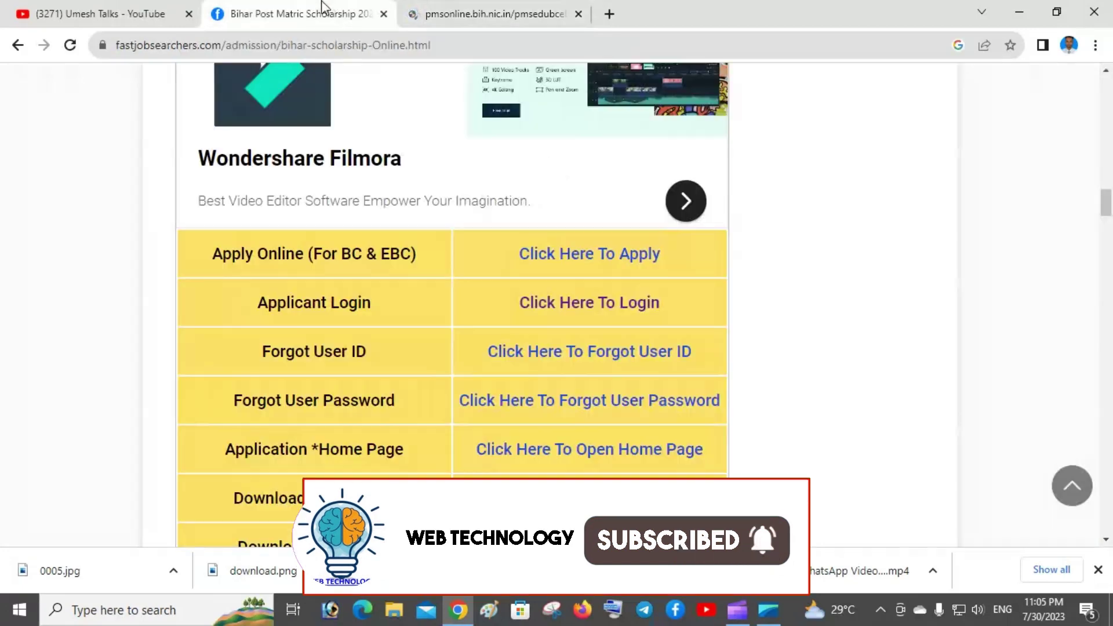
left_click(471, 8)
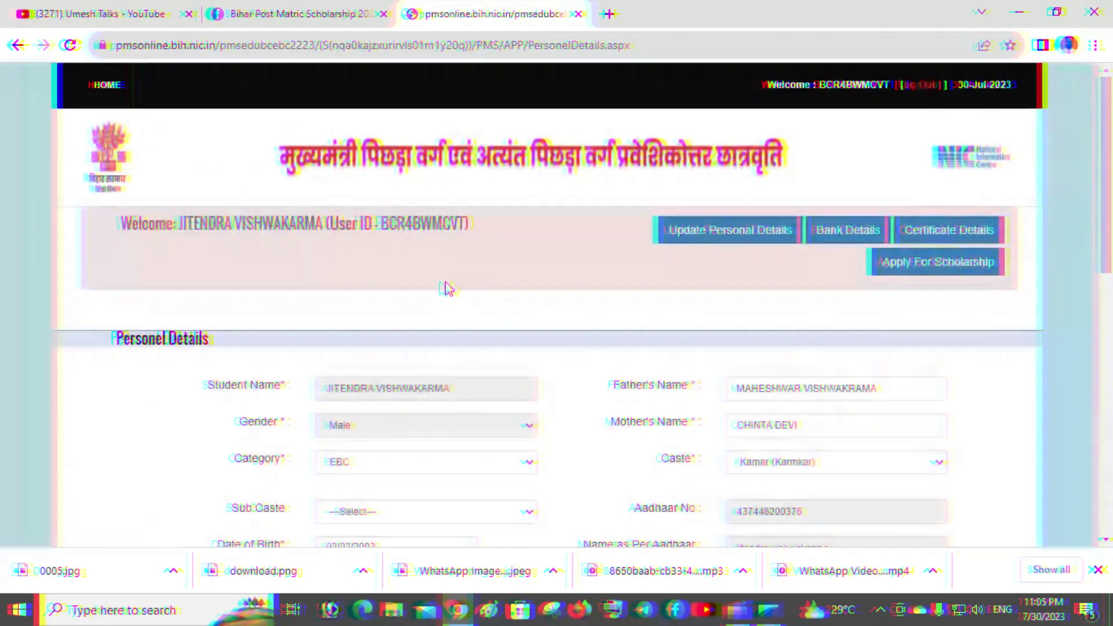
scroll(541, 347, "down", 6)
scroll(665, 316, "up", 6)
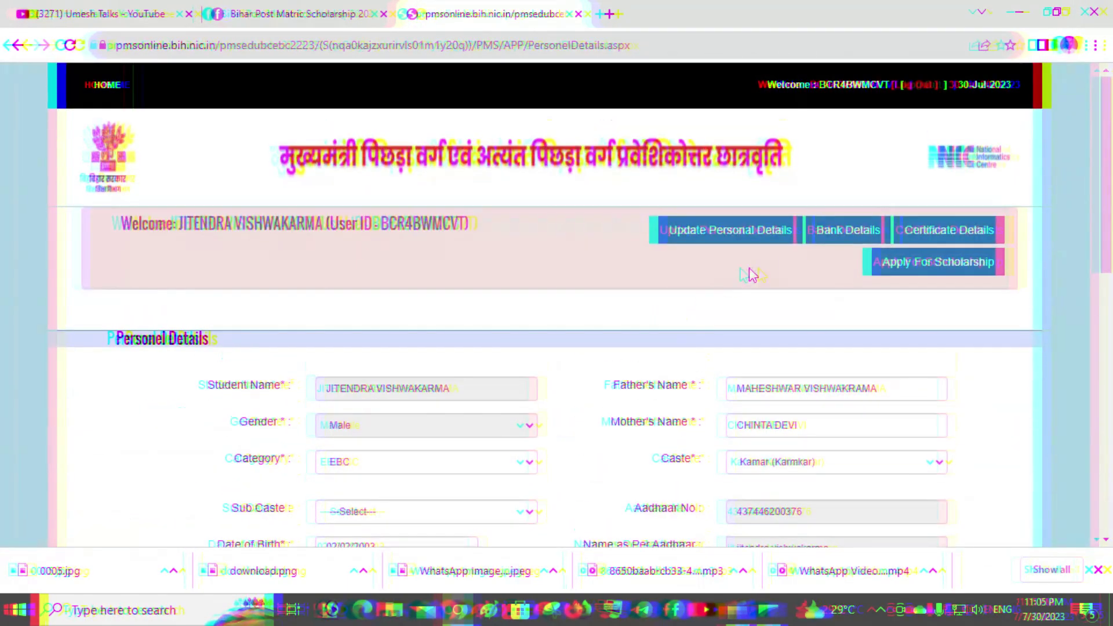
Step: Review the student's bank details and the residential, income and caste certificate details
left_click(869, 235)
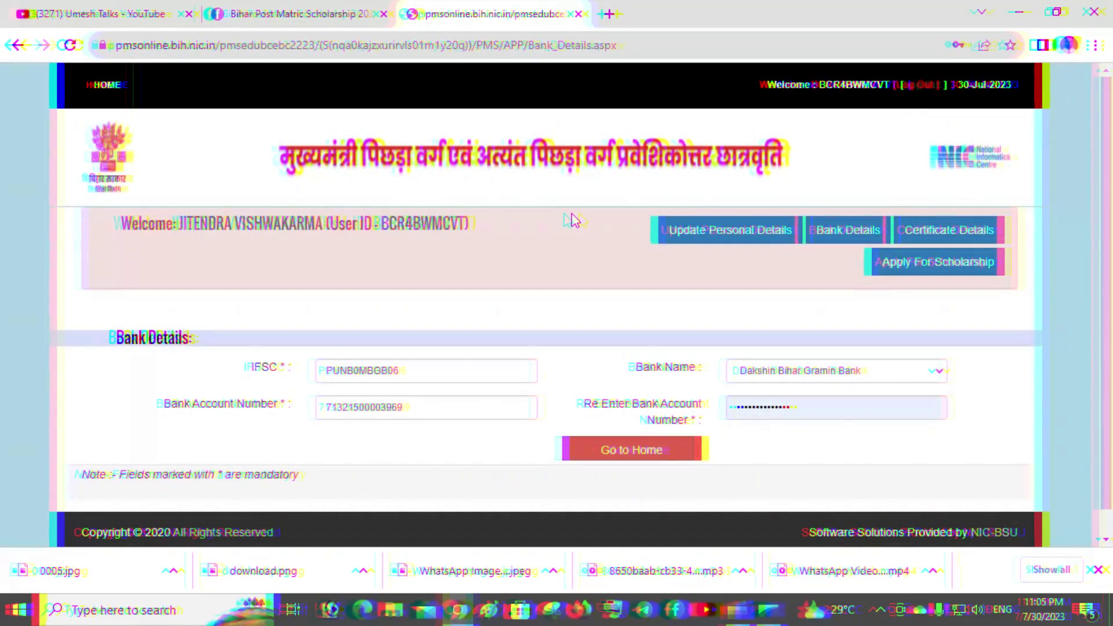
left_click(948, 238)
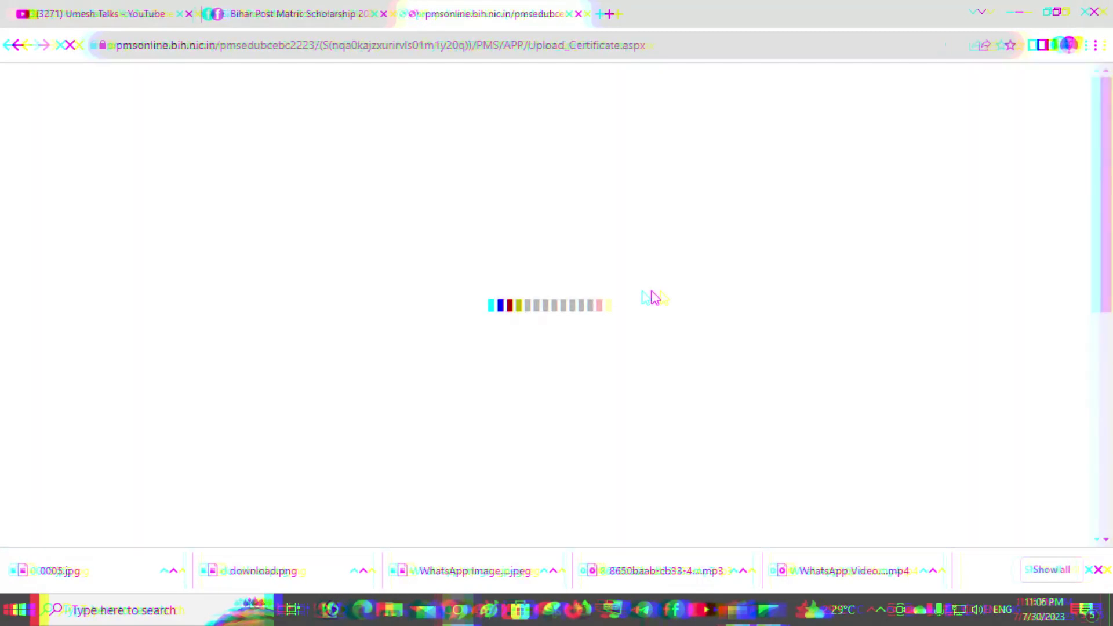
left_click(697, 157)
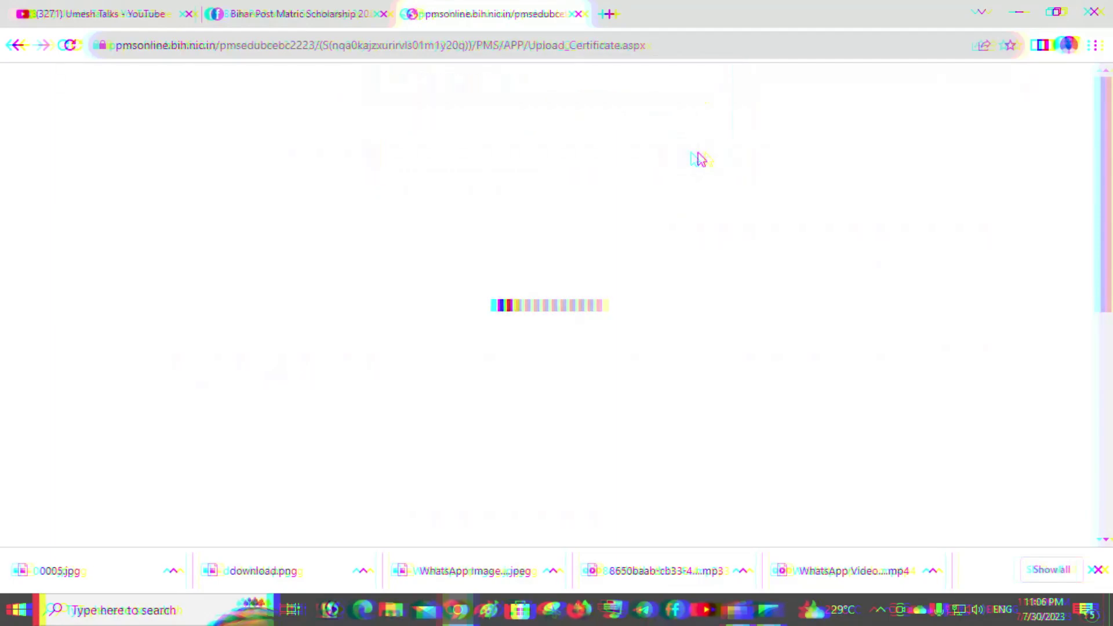
scroll(652, 268, "down", 7)
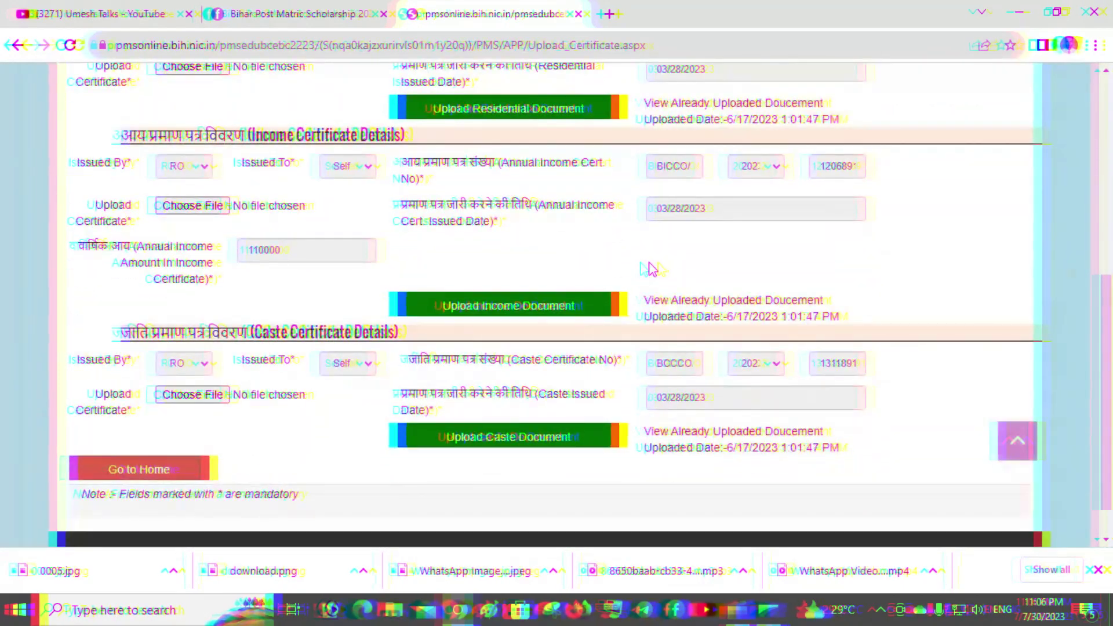
scroll(652, 267, "down", 1)
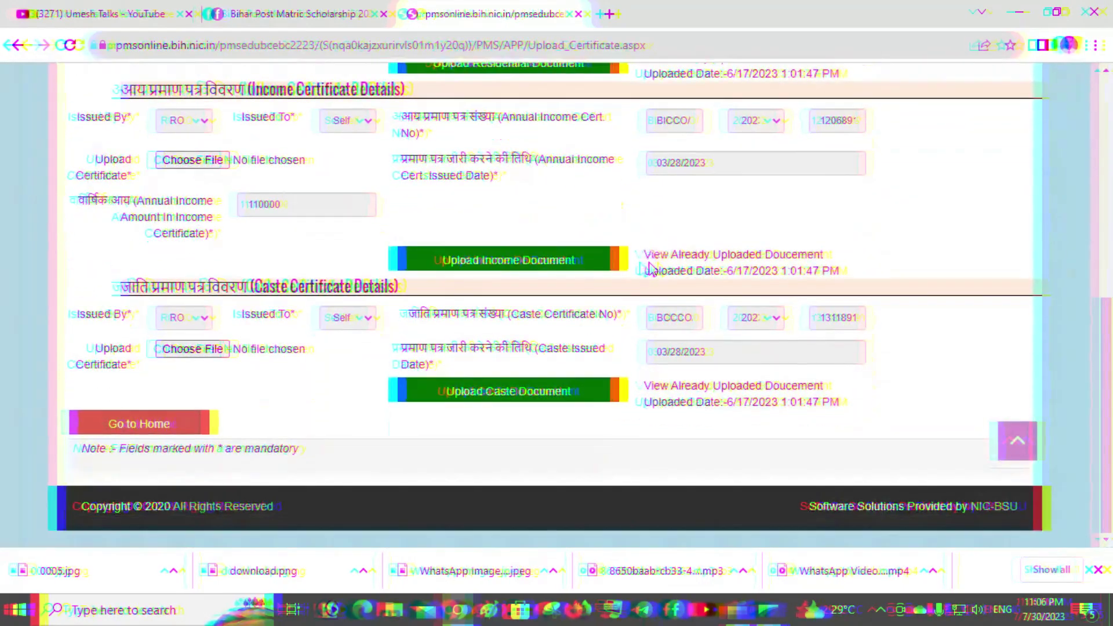
scroll(649, 268, "up", 2)
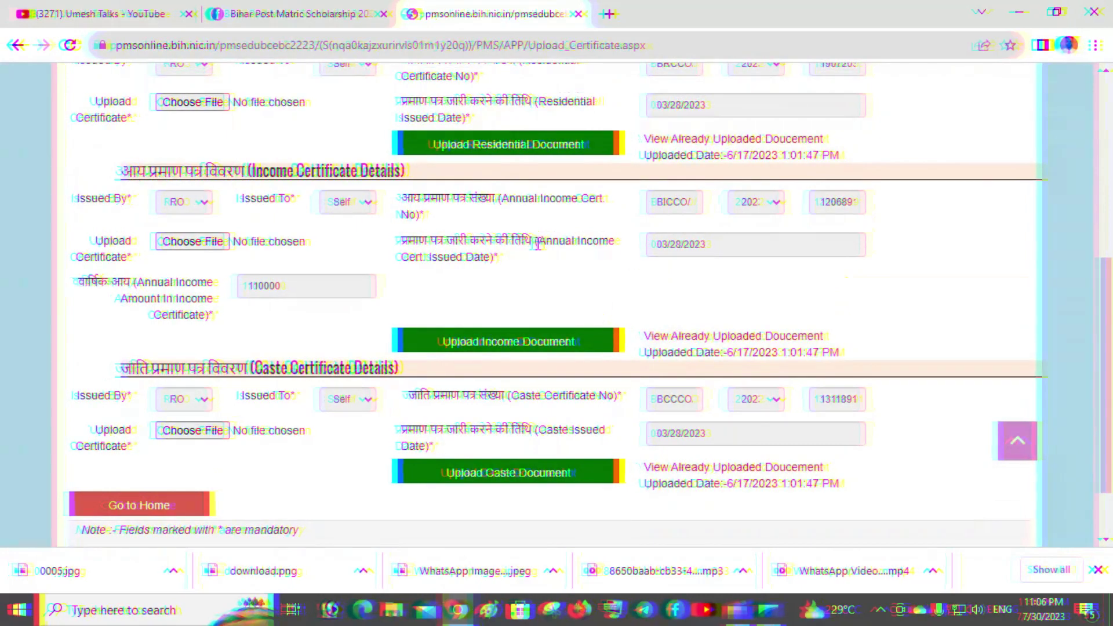
scroll(534, 241, "up", 4)
scroll(537, 243, "up", 3)
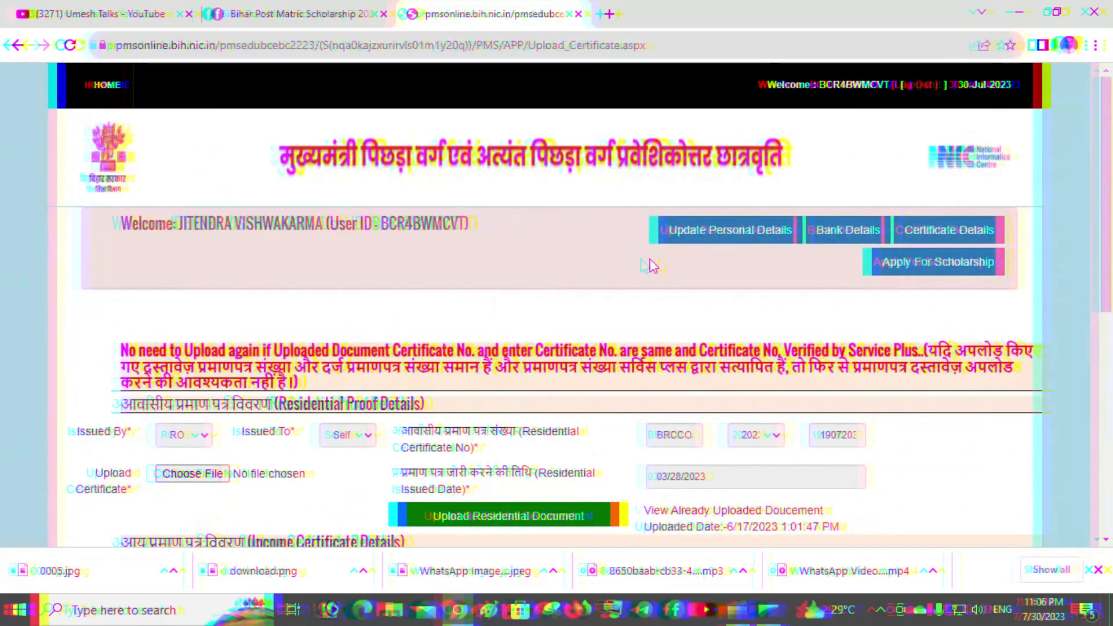
Step: Open the scholarship application form and set the academic year to 2022-2023
left_click(935, 265)
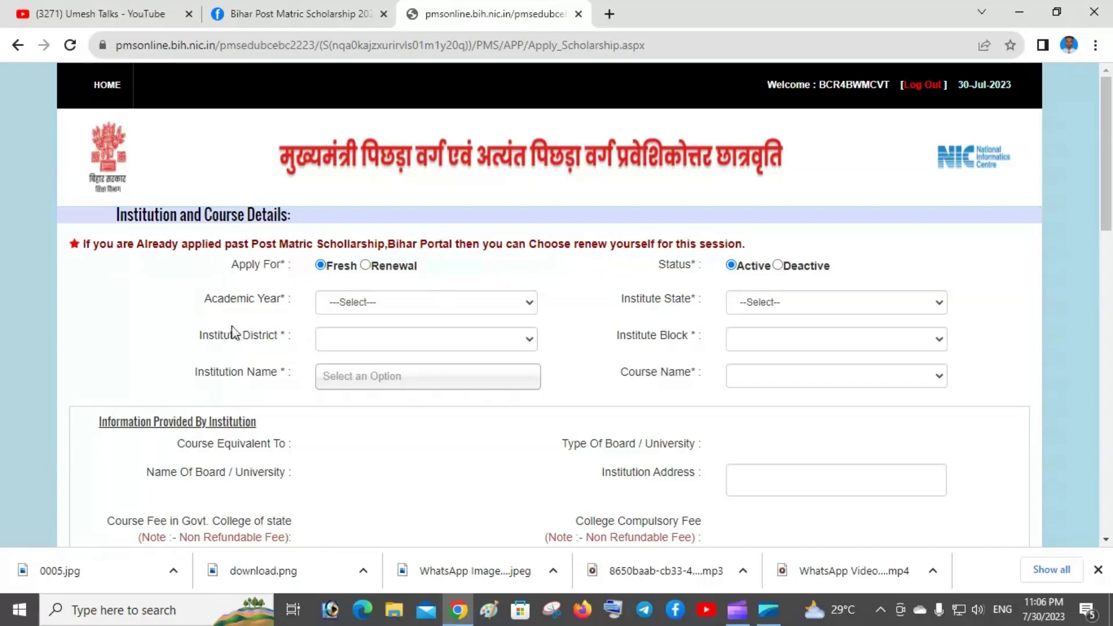
left_click(344, 304)
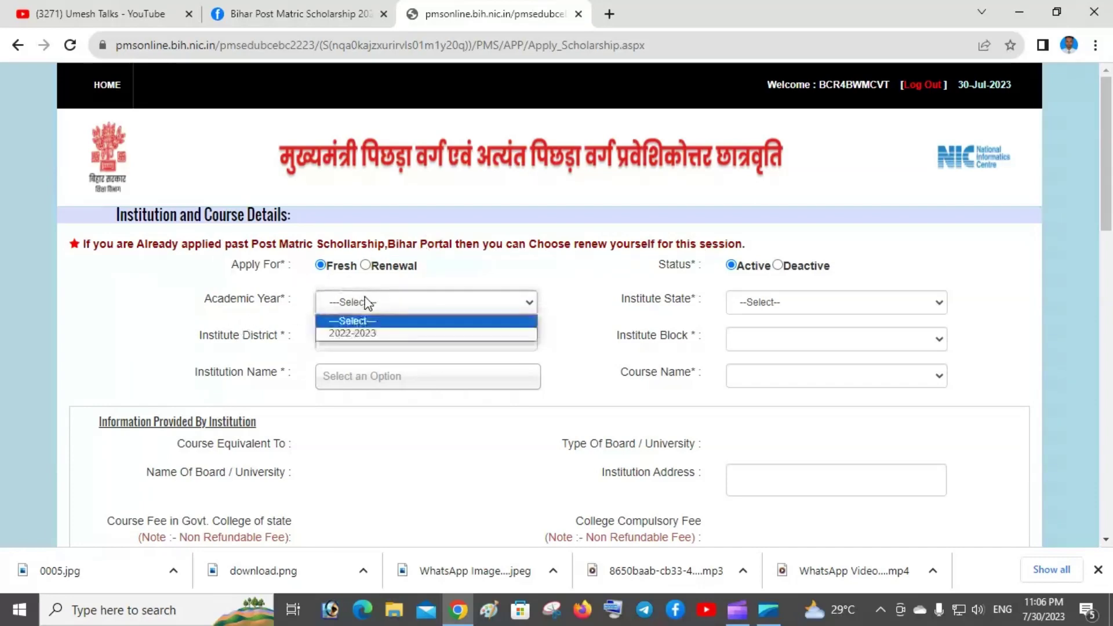
left_click(382, 330)
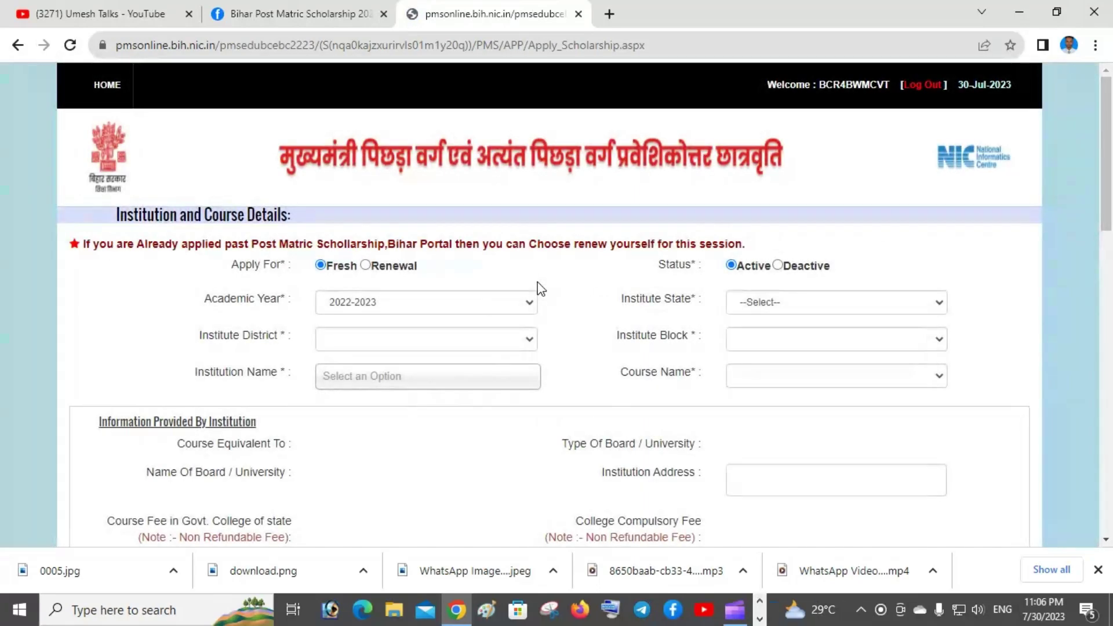
Step: Set the institute state to BIHAR and the institute district to GAYA
left_click(756, 305)
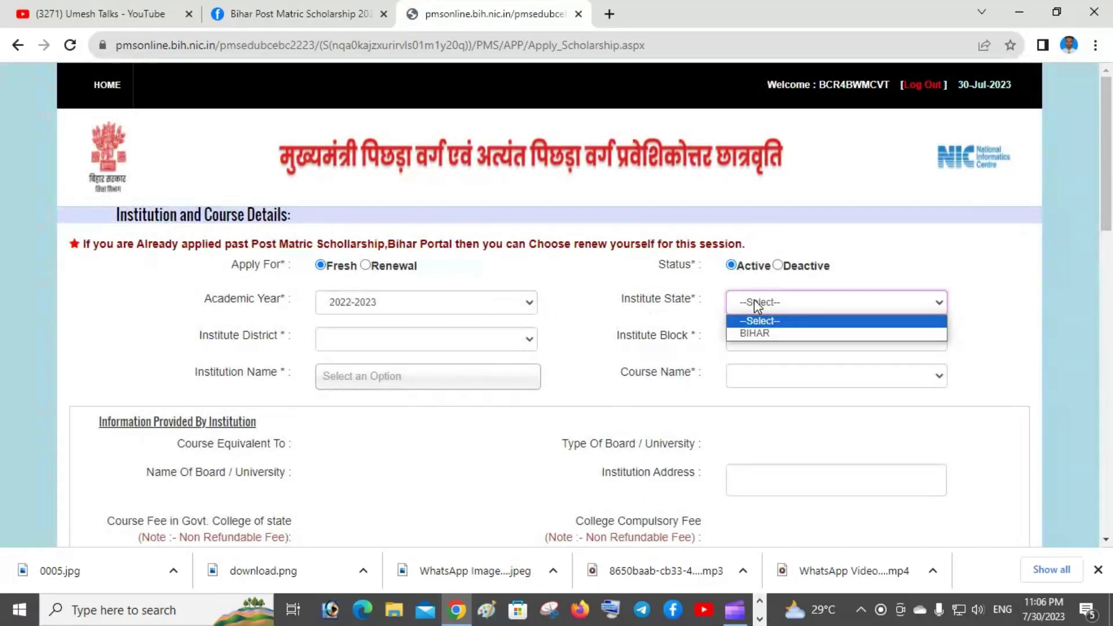
left_click(754, 334)
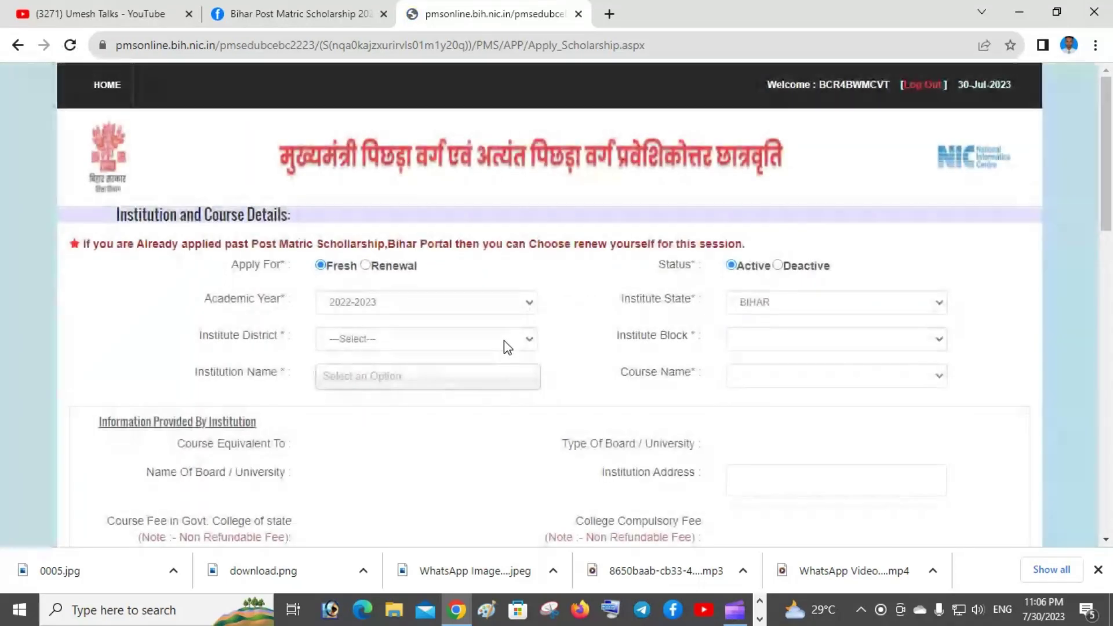
left_click(504, 343)
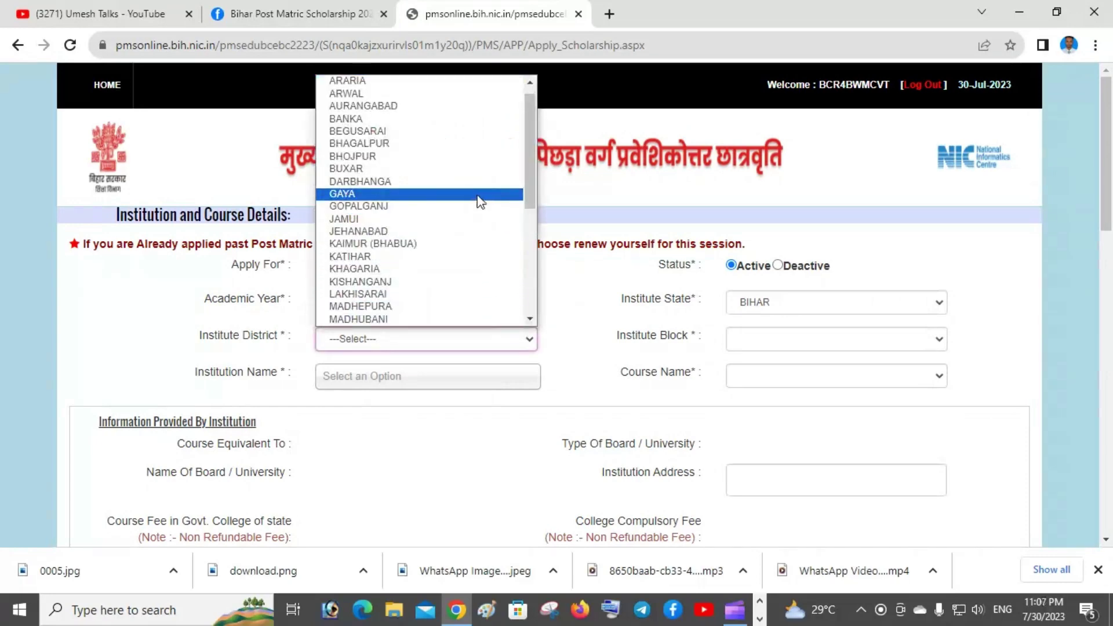
left_click(479, 201)
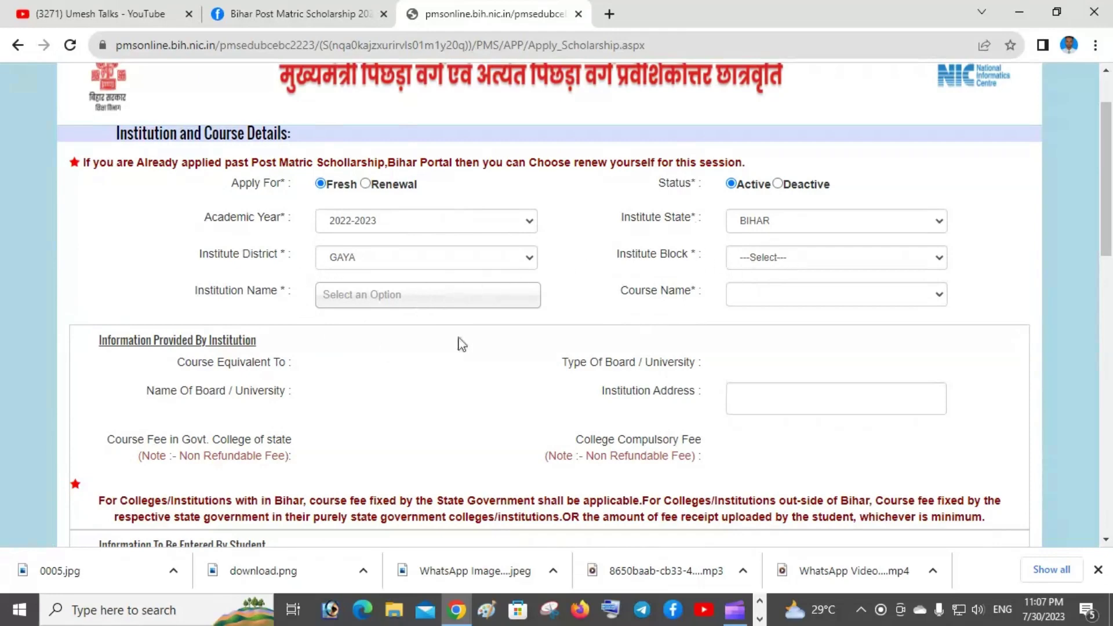
Step: Set the institute block to Gaya Town C.D.Block
scroll(481, 282, "down", 1)
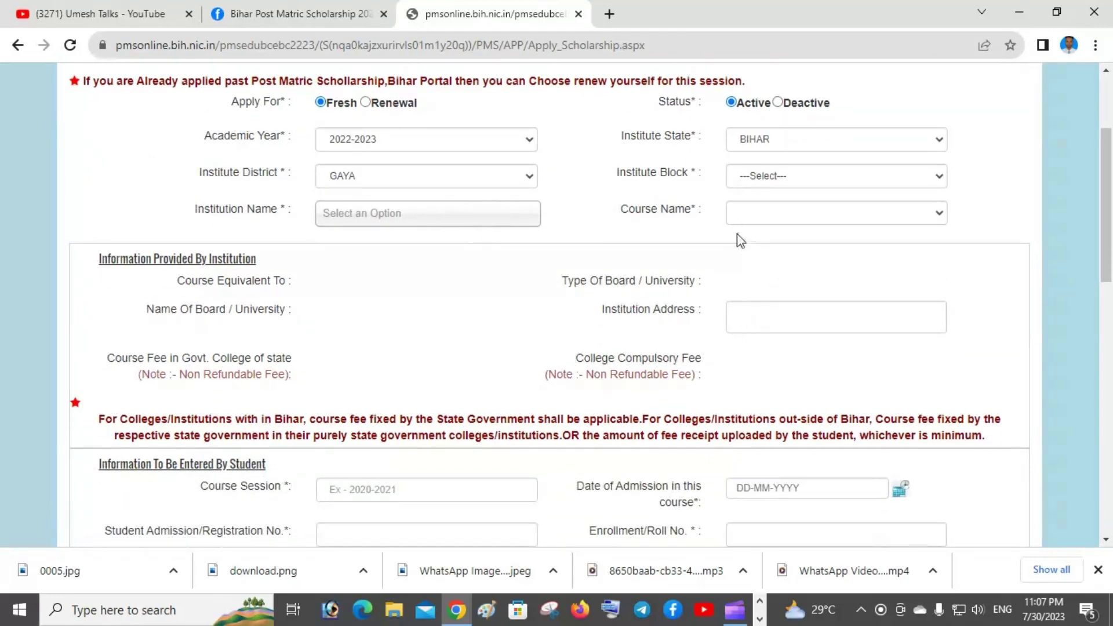
left_click(780, 212)
left_click(780, 212)
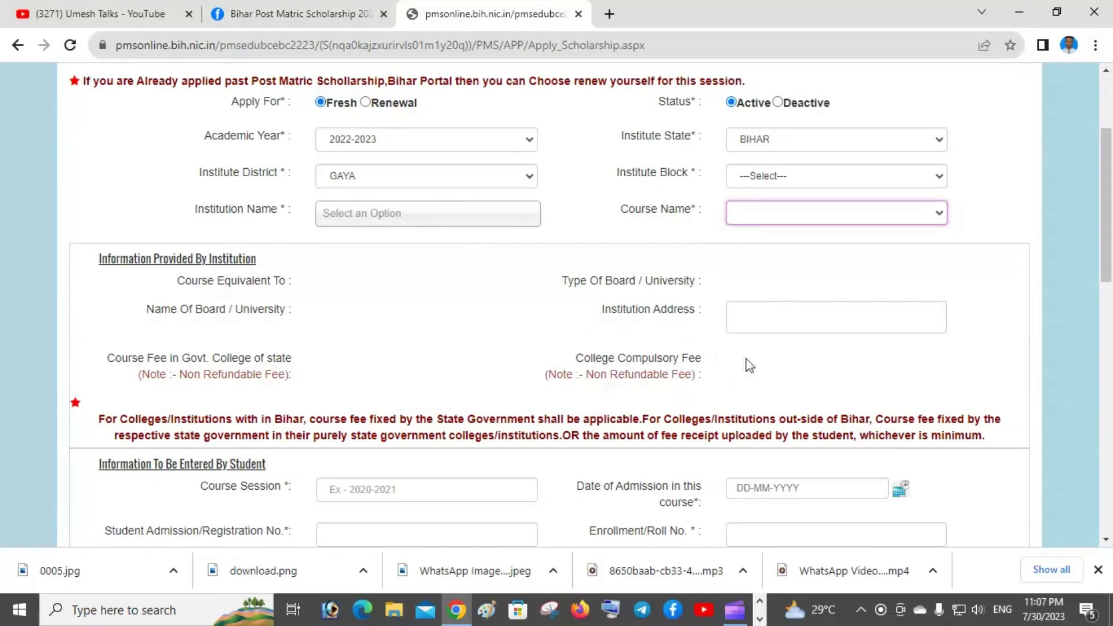
scroll(687, 301, "up", 1)
left_click(759, 258)
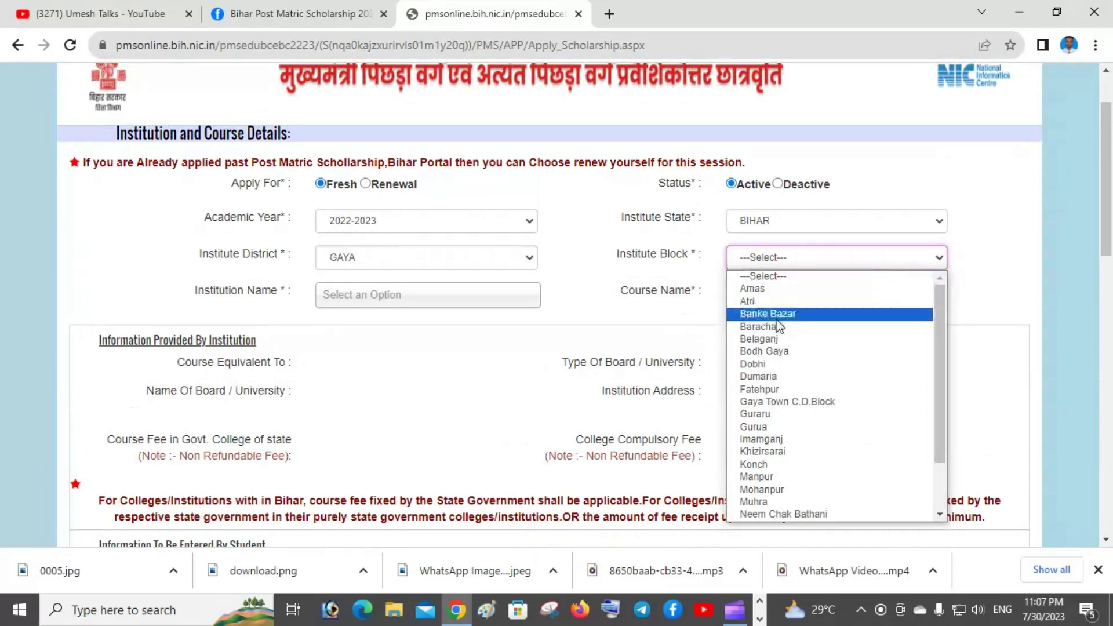
left_click(813, 400)
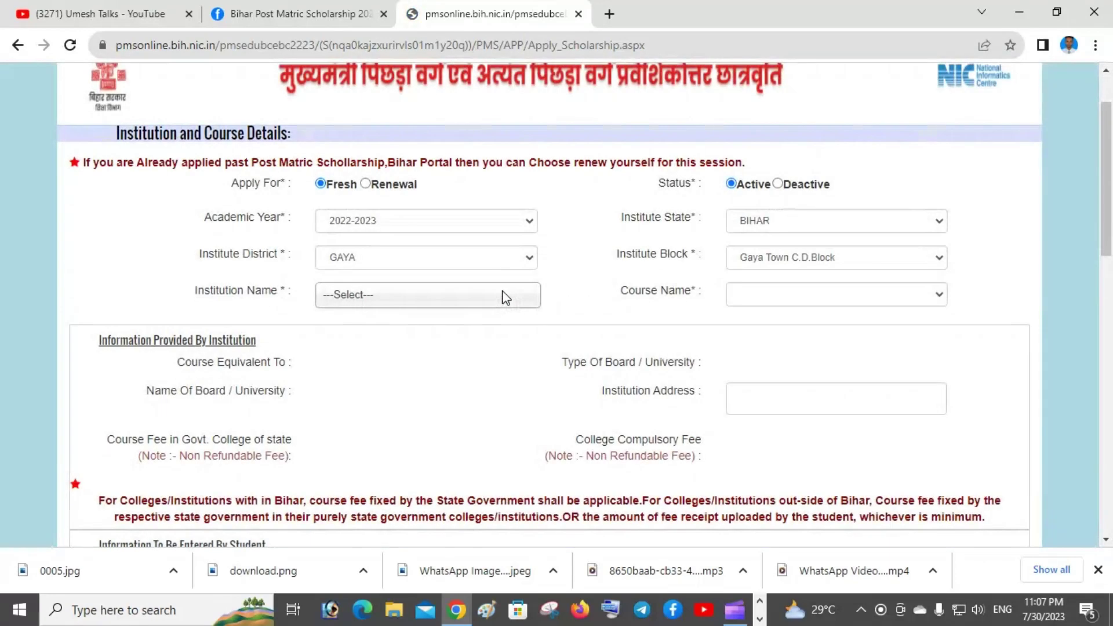
Step: Find "gaya college" among the institutions, select Gaya College, Gaya, and choose Degree in Science as the course
left_click(504, 297)
type("g")
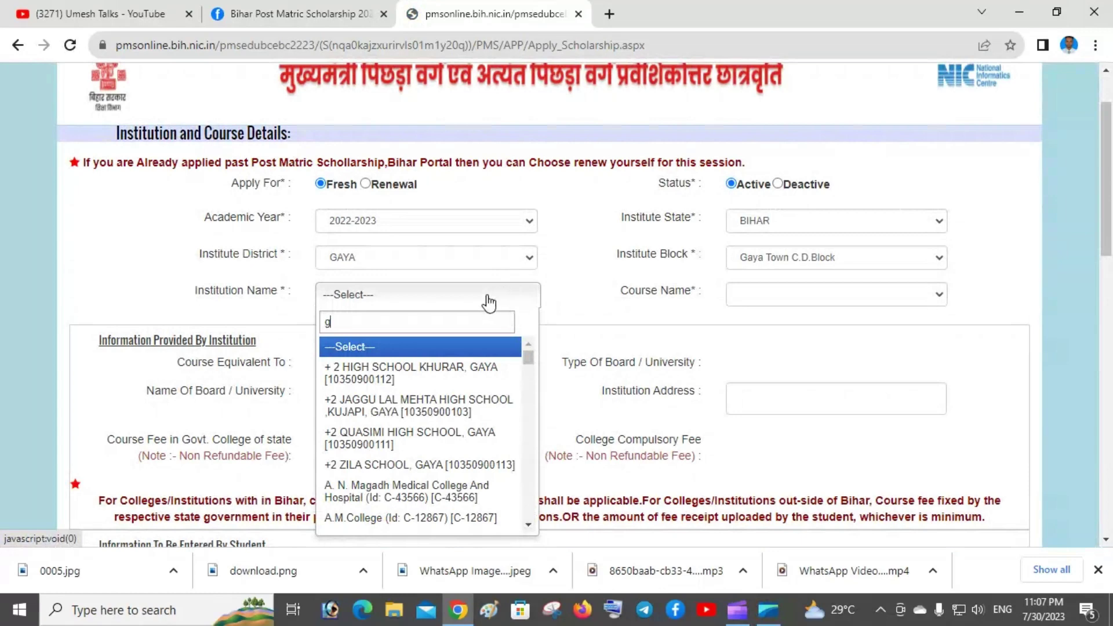
type("aya ")
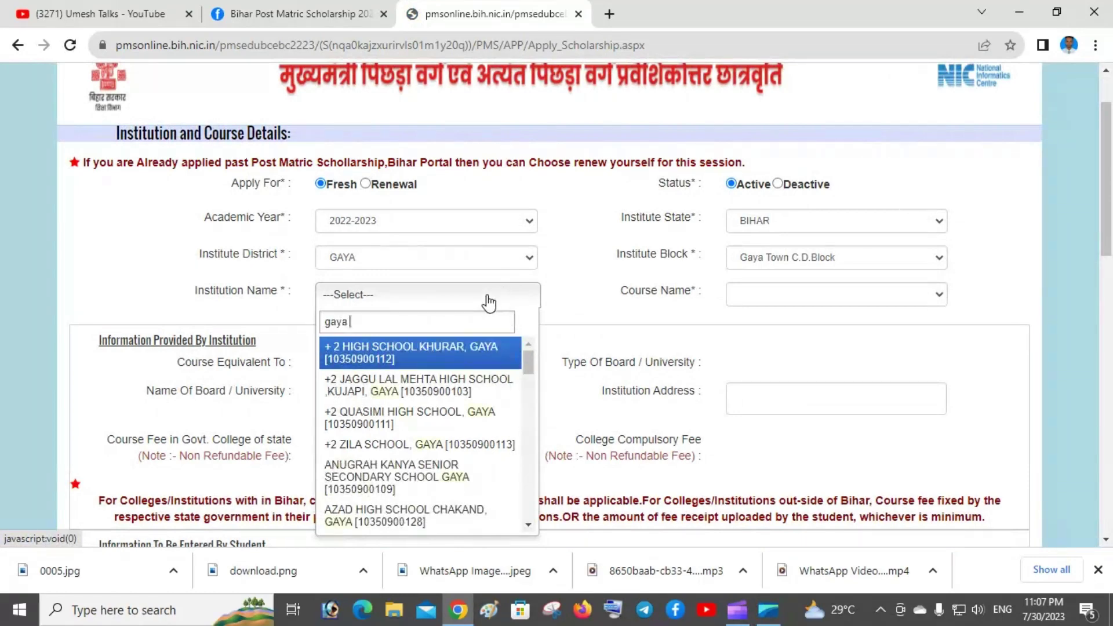
type("c")
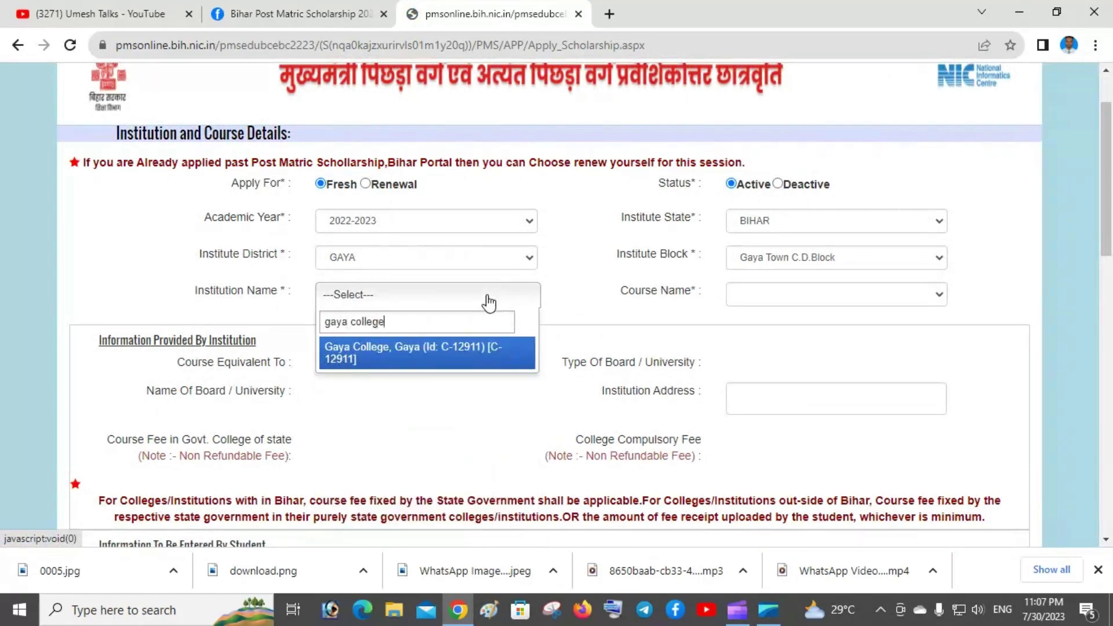
type("ollege")
left_click(480, 357)
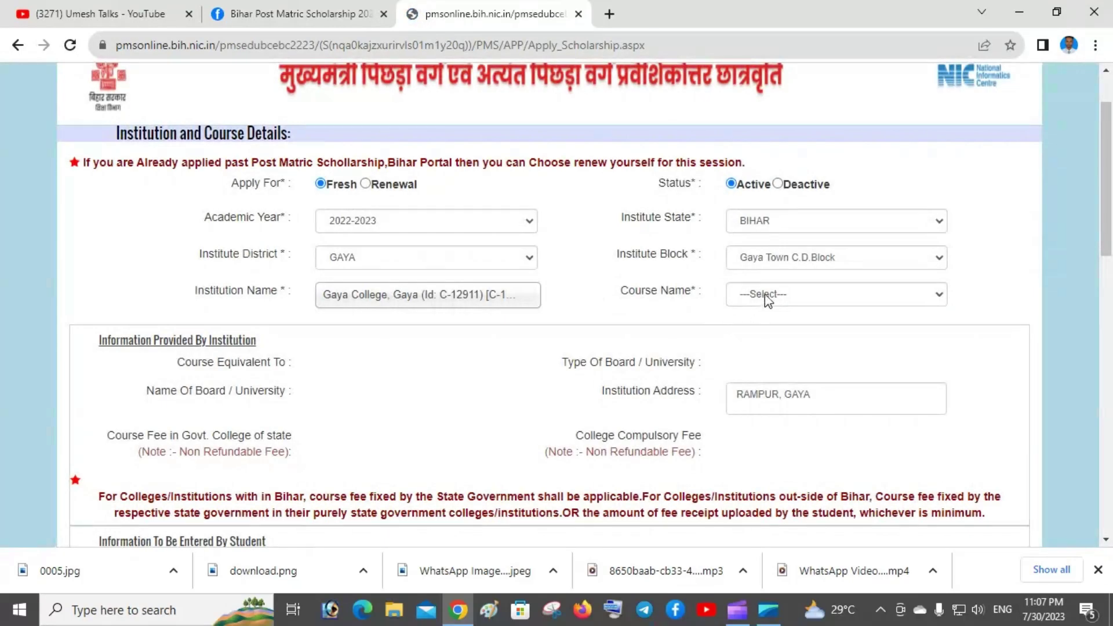
left_click(764, 294)
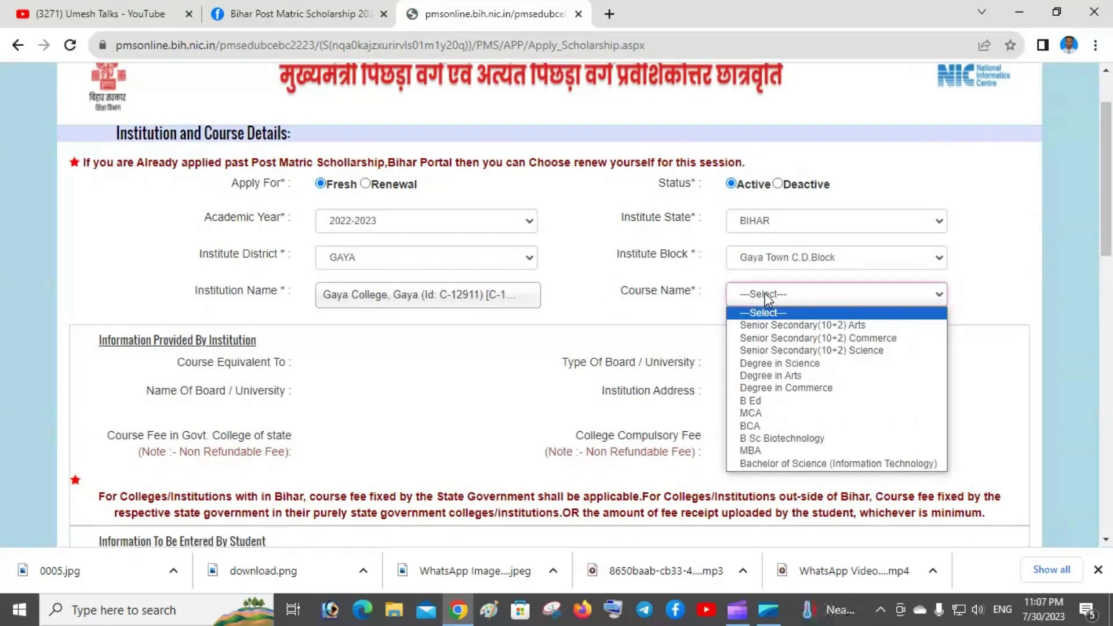
left_click(837, 364)
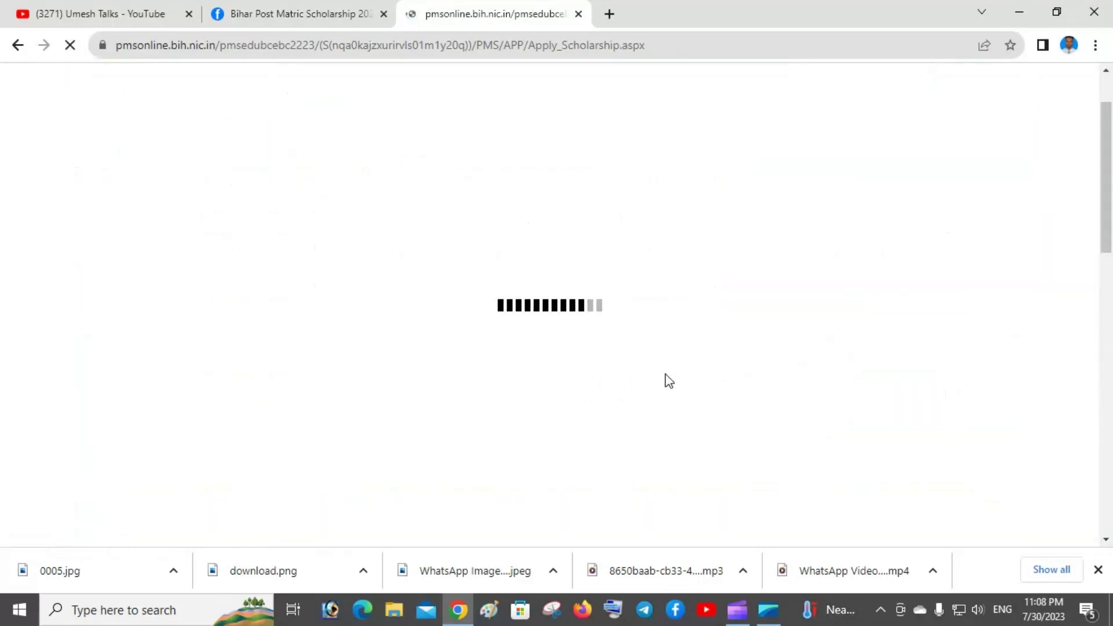
Step: Set the mode of study to Regular in the information entered by the student
scroll(672, 389, "down", 1)
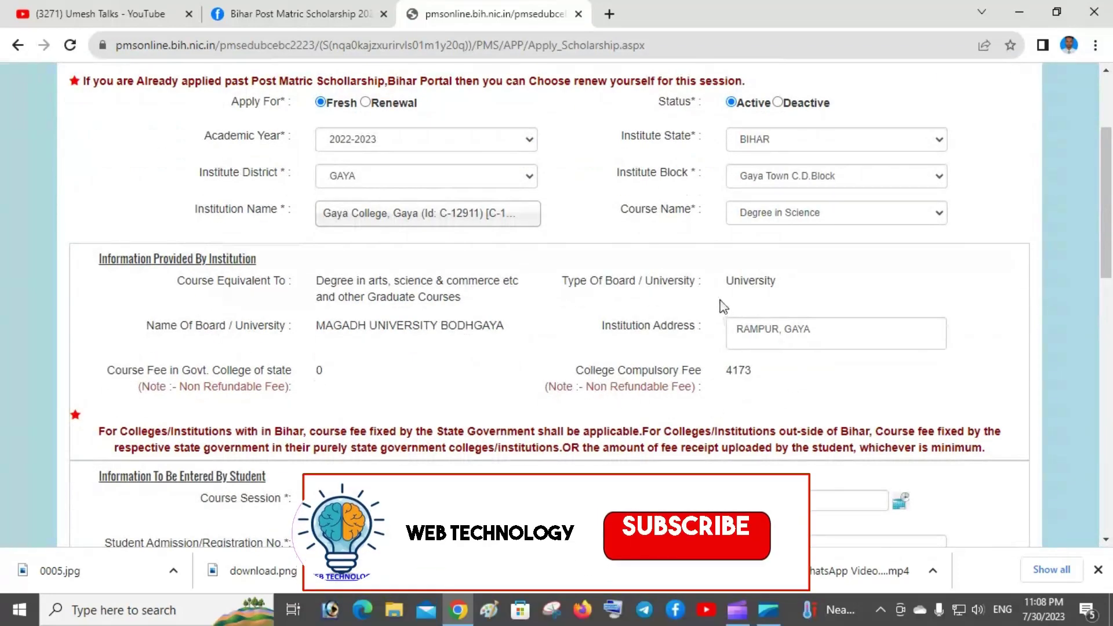
scroll(641, 323, "down", 1)
scroll(556, 300, "down", 1)
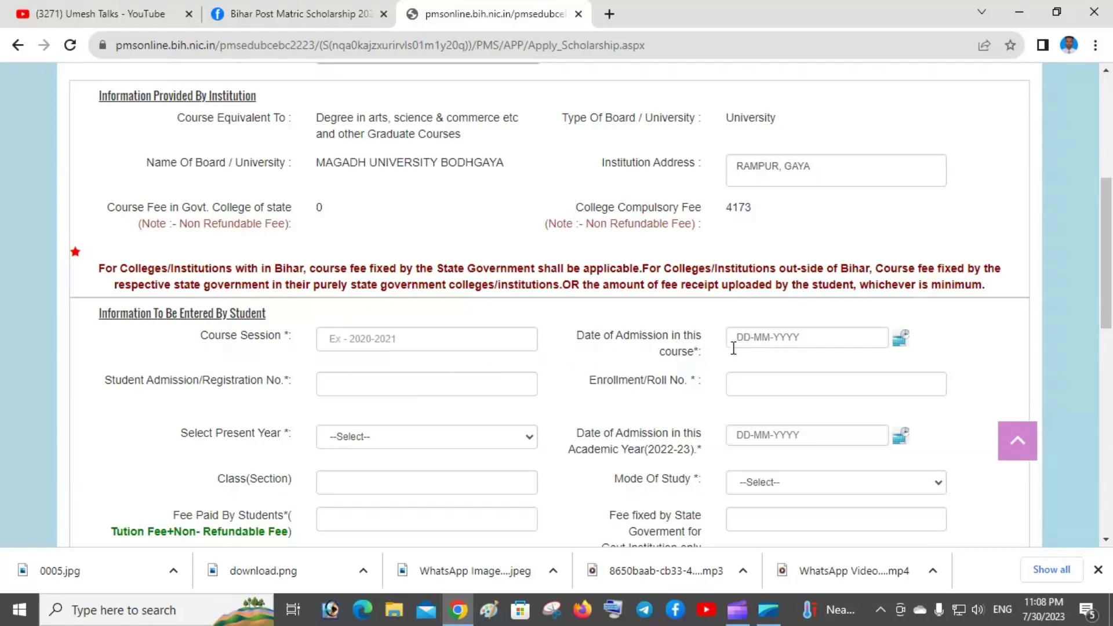
scroll(765, 347, "down", 1)
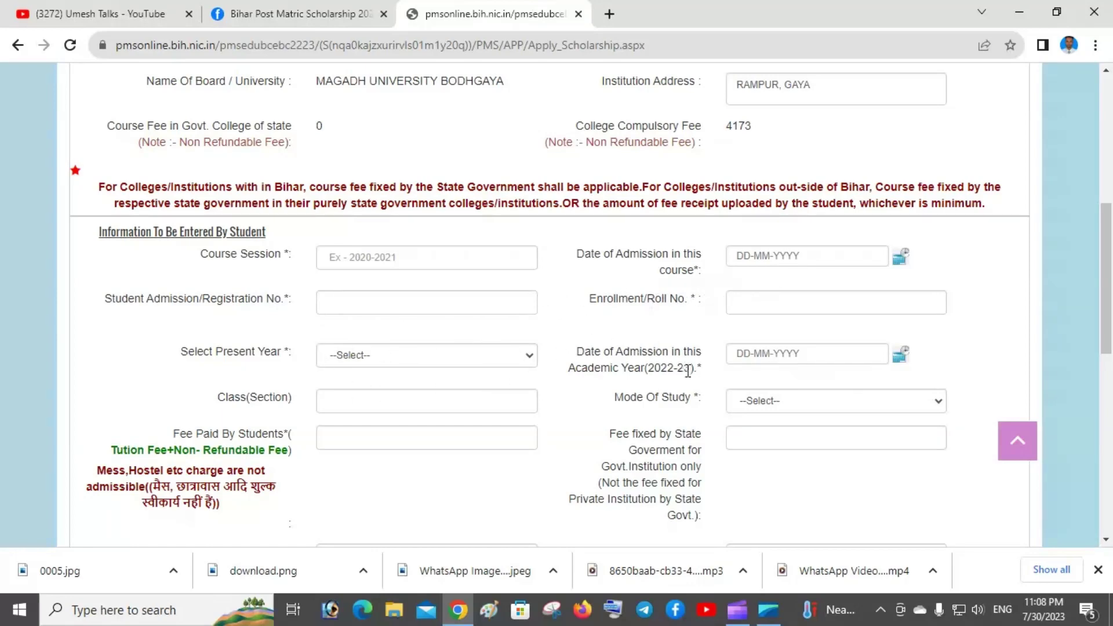
scroll(776, 360, "down", 1)
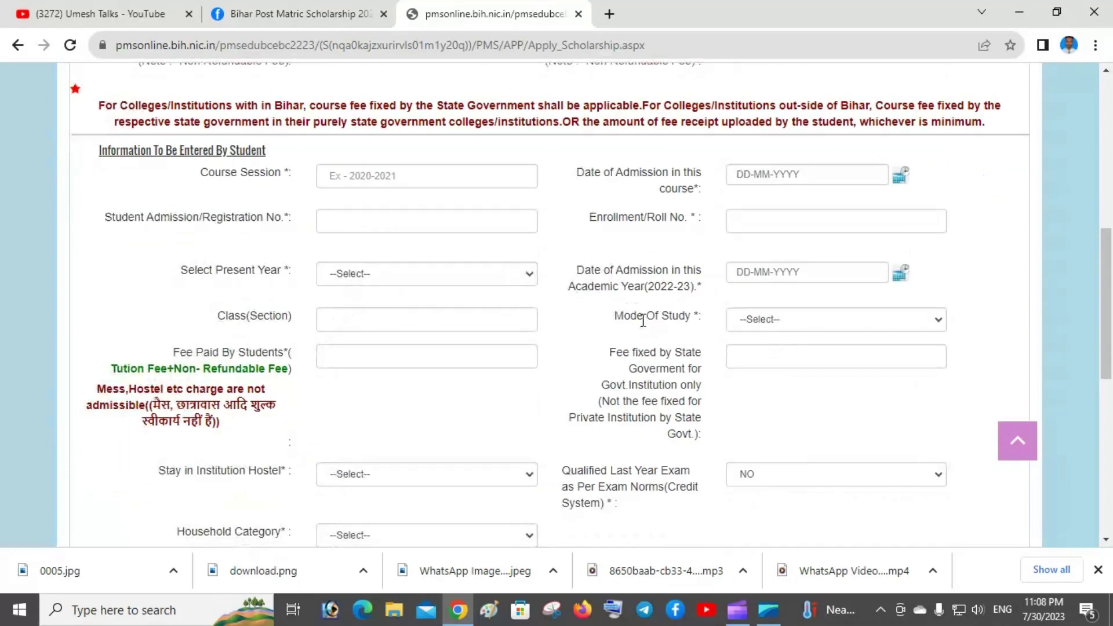
left_click(771, 326)
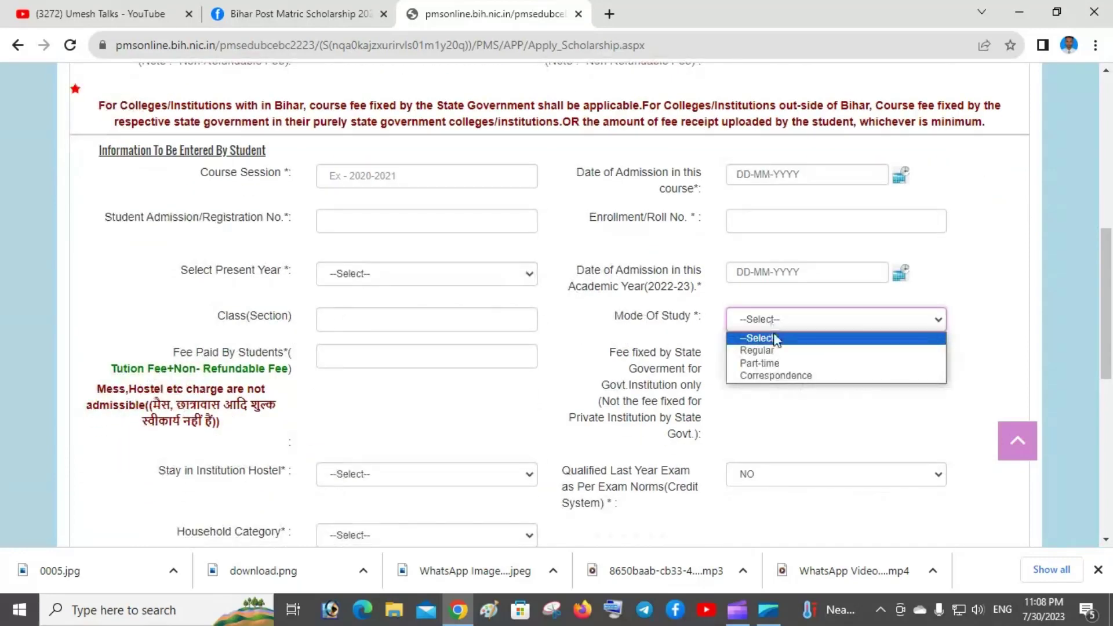
left_click(759, 350)
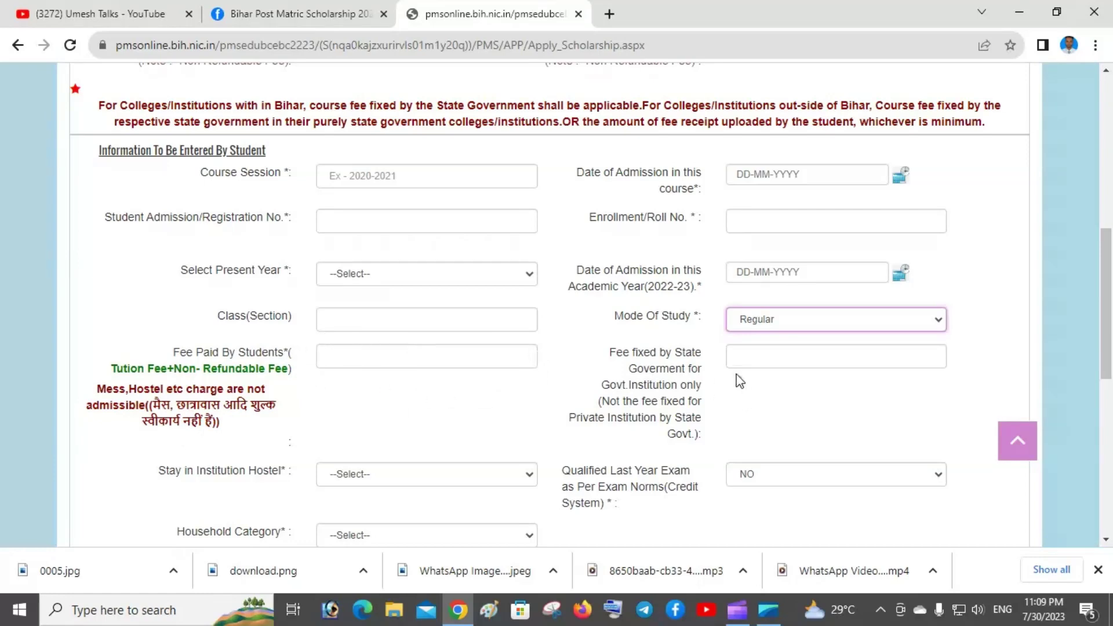
Step: Review the remaining student information and previous course fields, including the options for last-year exam qualification, household category and prior course
left_click(750, 357)
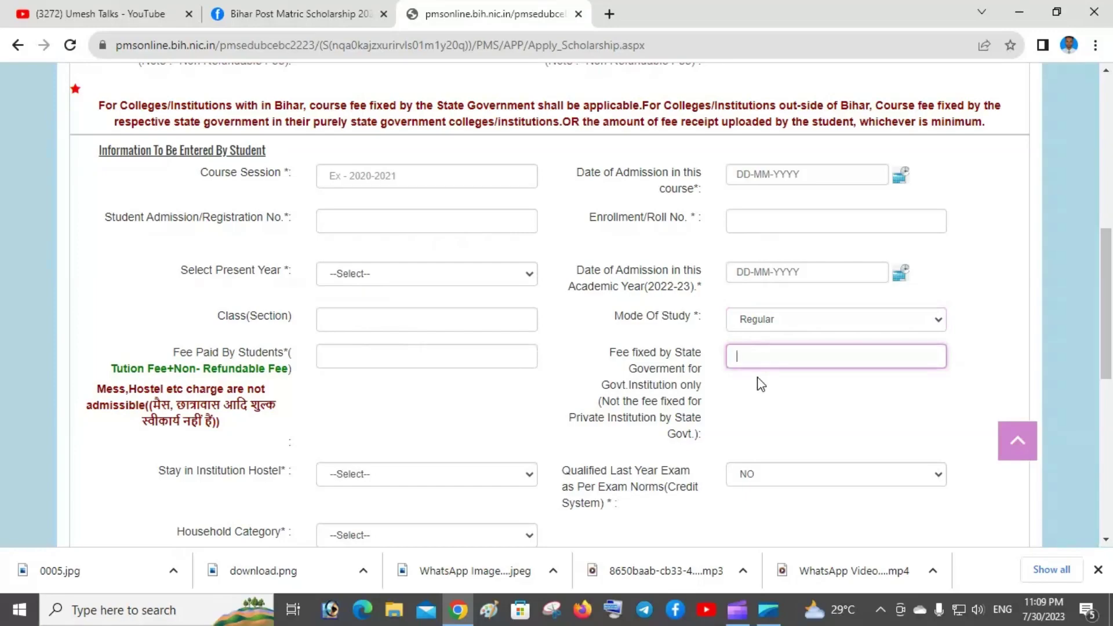
scroll(760, 384, "up", 3)
scroll(758, 378, "down", 2)
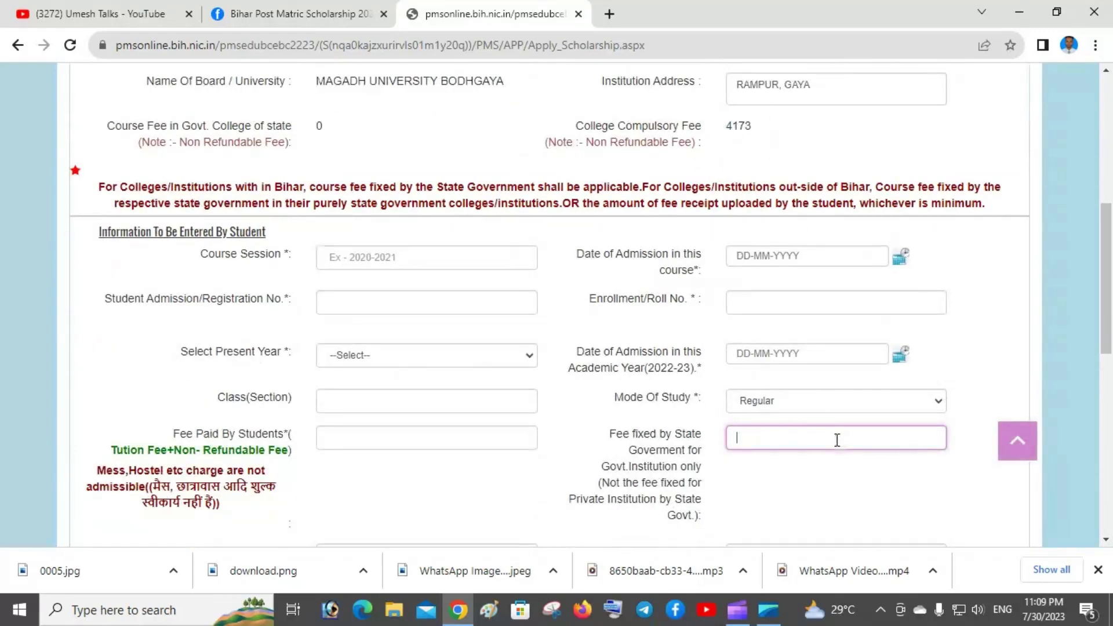
scroll(836, 440, "down", 3)
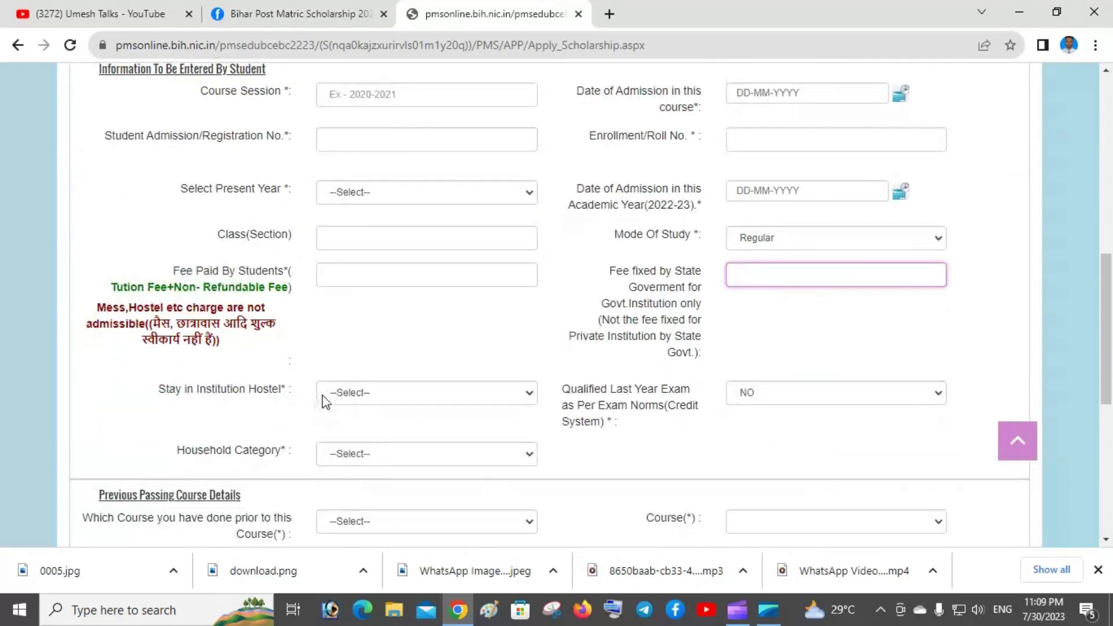
left_click(749, 396)
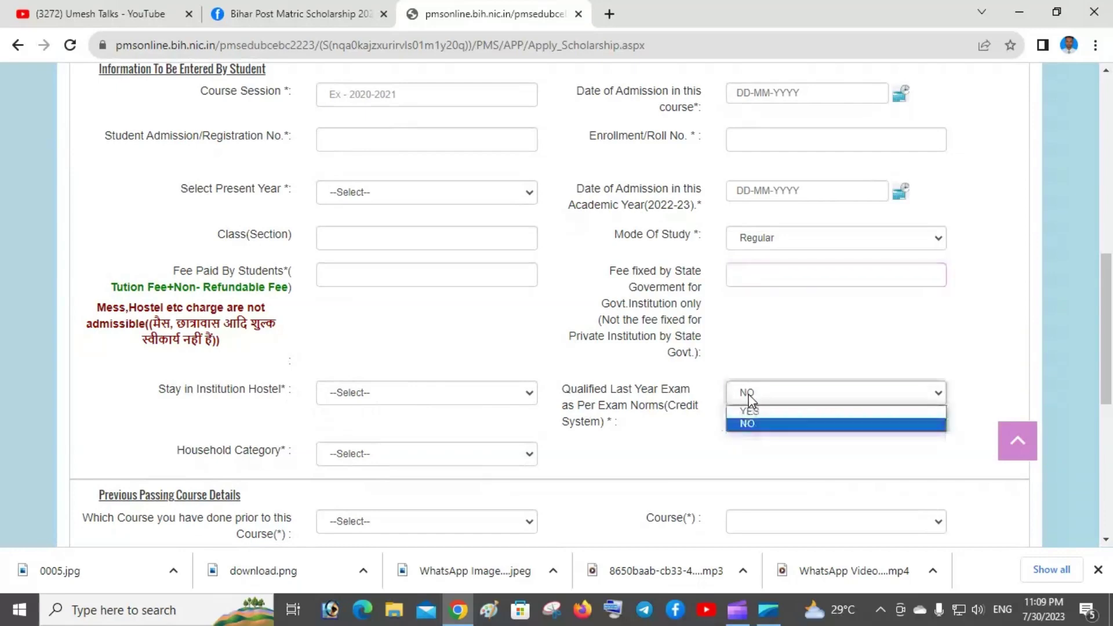
left_click(753, 394)
scroll(630, 386, "down", 2)
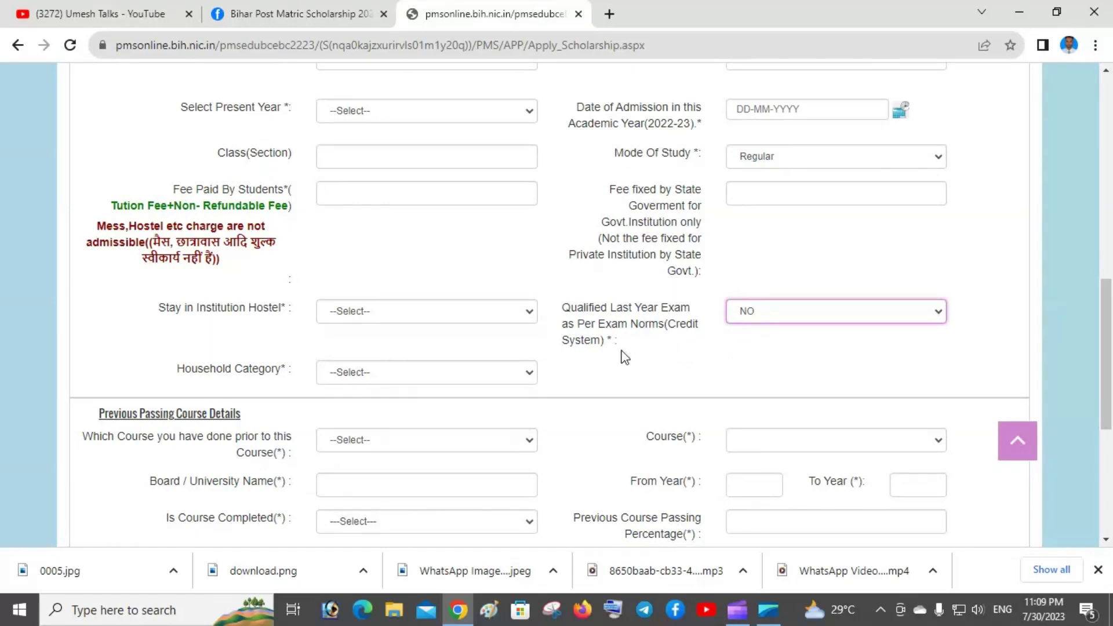
left_click(367, 372)
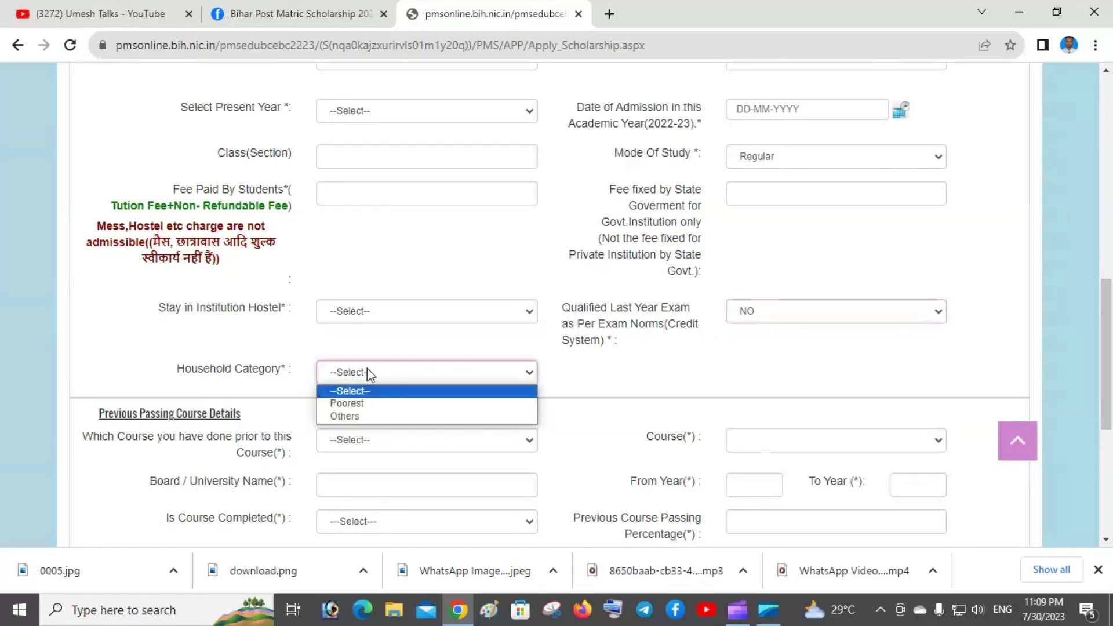
left_click(367, 372)
scroll(348, 377, "down", 2)
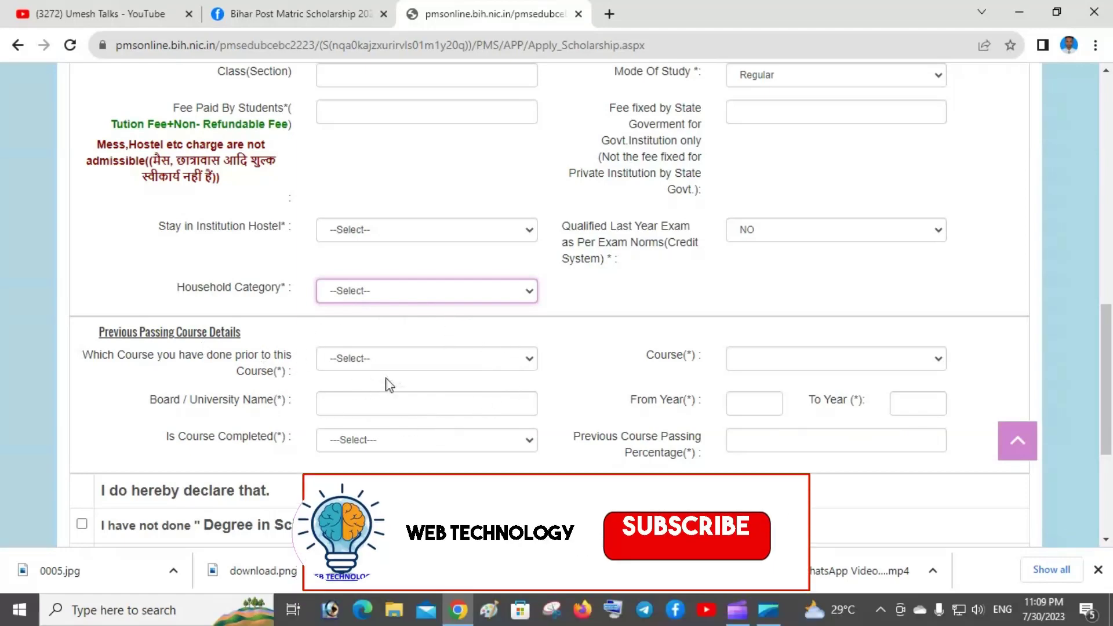
left_click(391, 361)
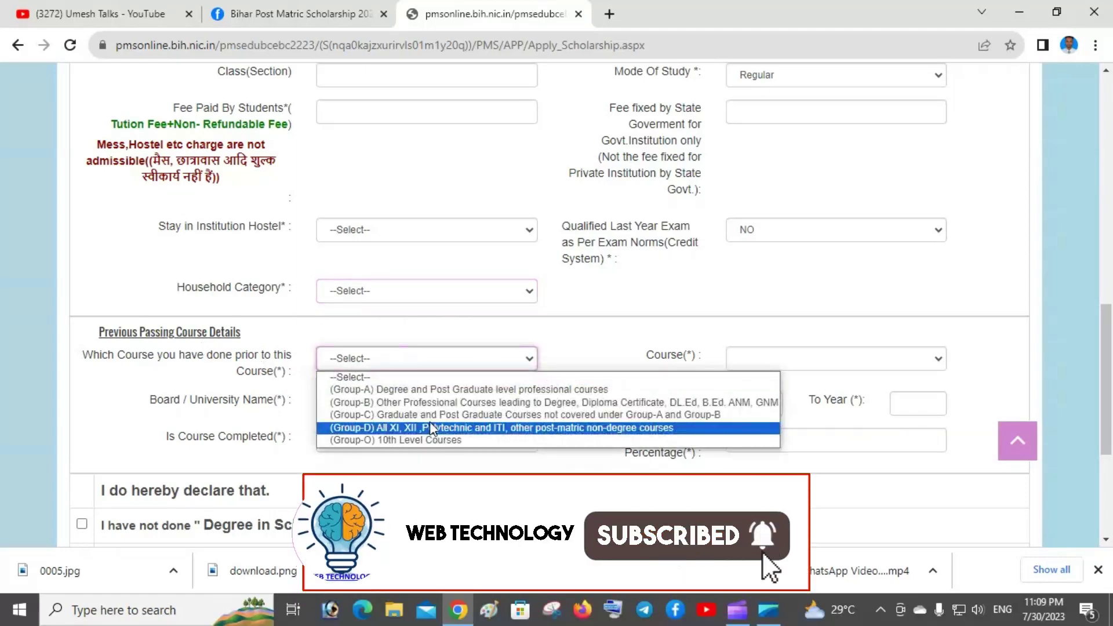
left_click(476, 336)
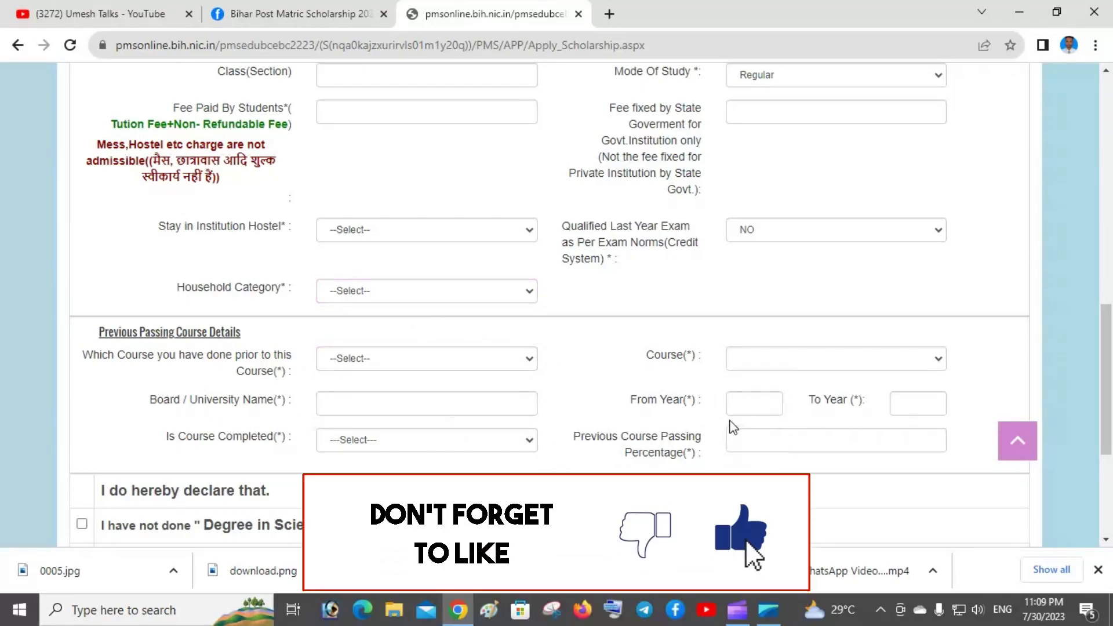
scroll(755, 412, "down", 3)
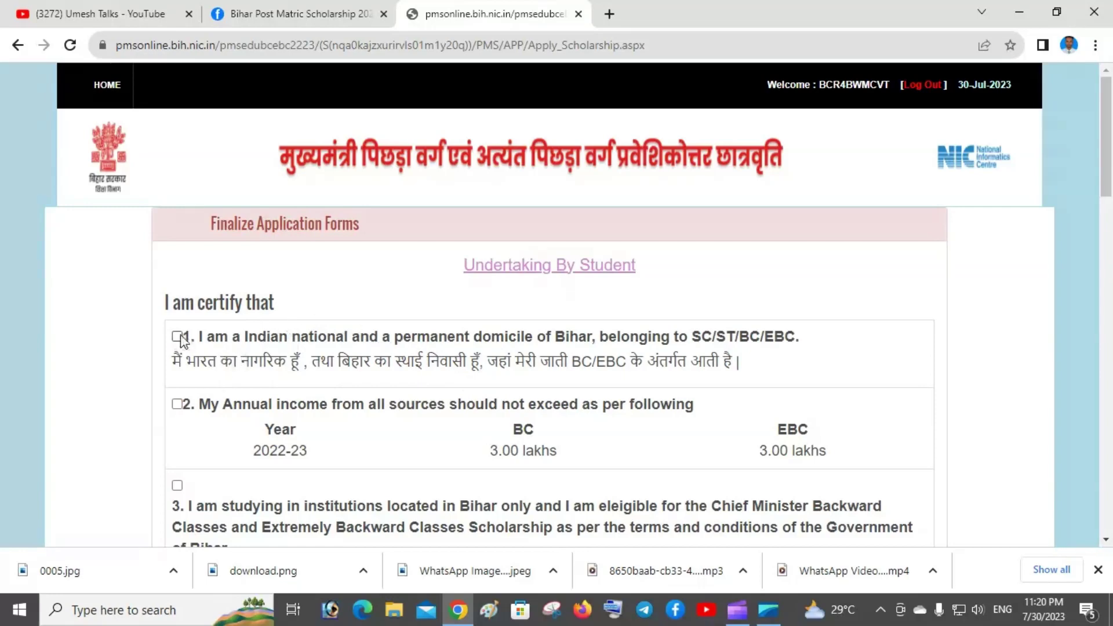
Step: Accept undertakings 1 to 5 in the student undertaking, covering domicile, annual income, institution, same-level course and medical practice
left_click(180, 405)
scroll(290, 400, "down", 3)
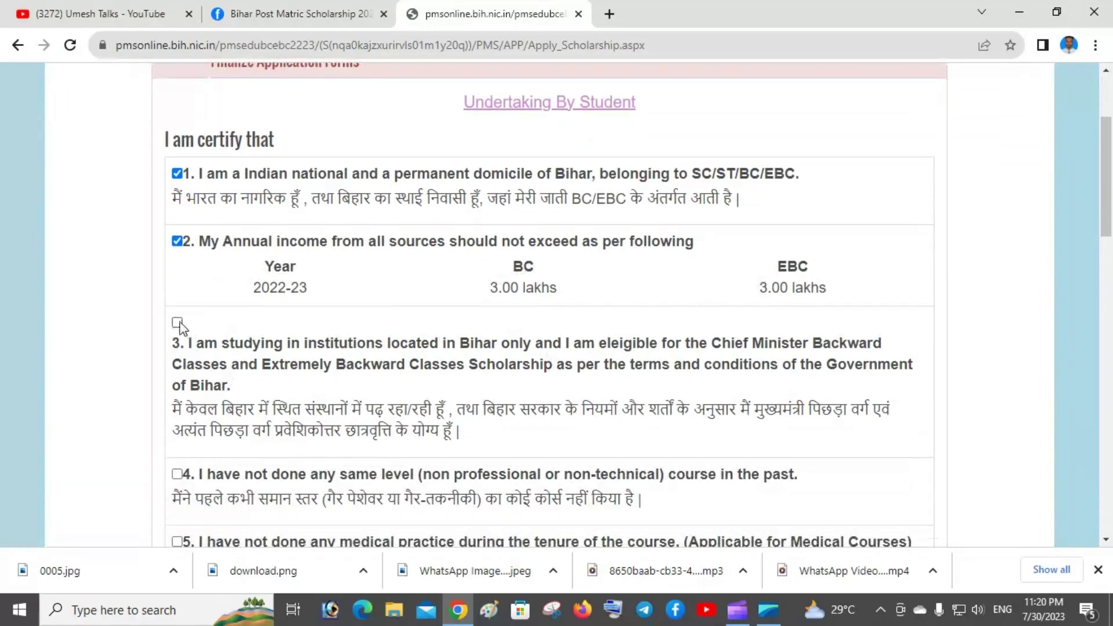
left_click(178, 323)
scroll(179, 321, "down", 3)
left_click(176, 311)
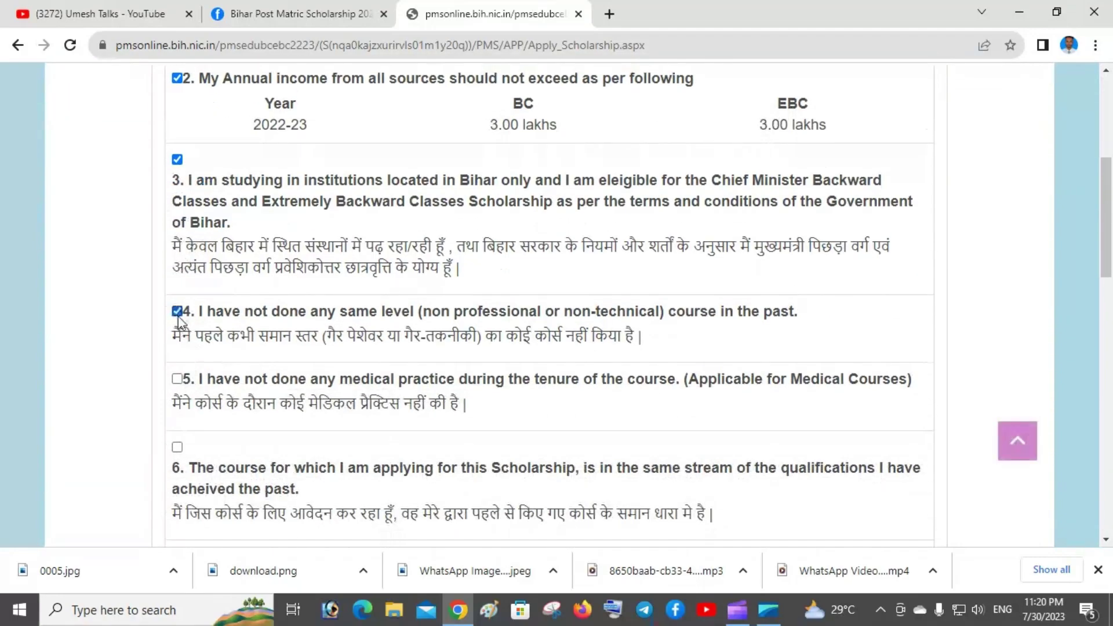
left_click(177, 379)
Step: Accept undertakings 6 to 11, from the same-stream course statement to the declaration that all application data are correct
scroll(186, 347, "down", 3)
left_click(178, 286)
left_click(177, 393)
scroll(178, 394, "down", 3)
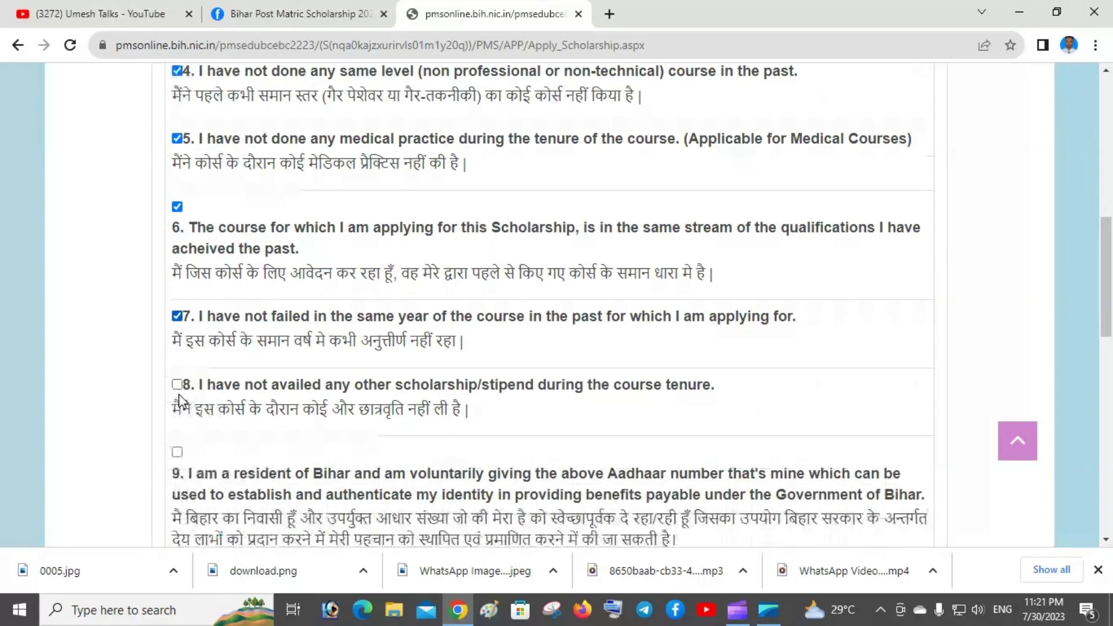
left_click(177, 300)
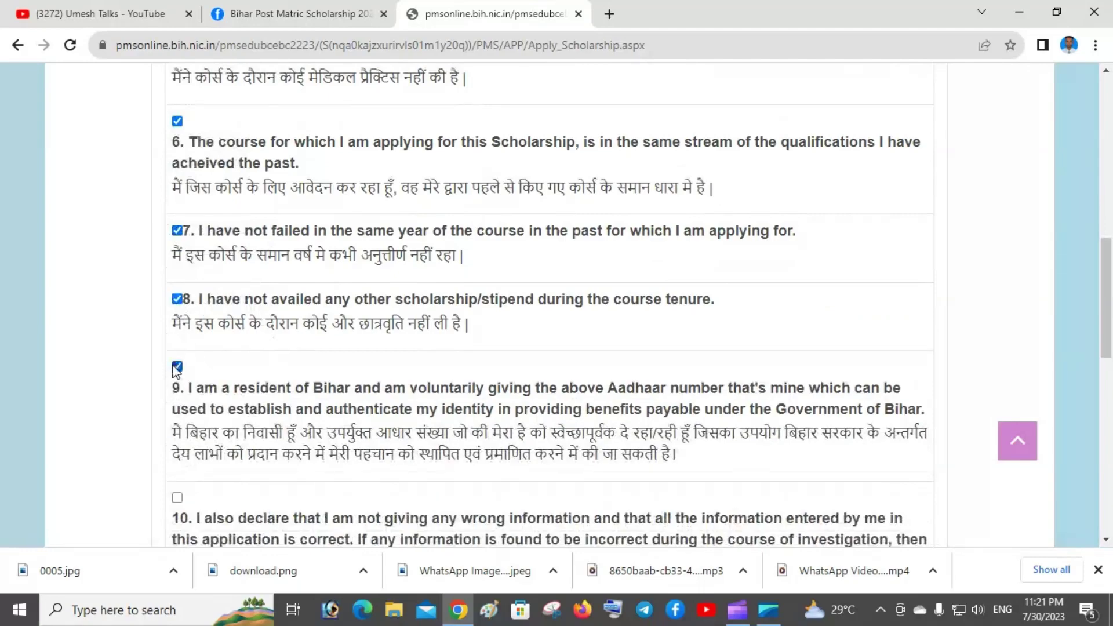
scroll(177, 371, "down", 4)
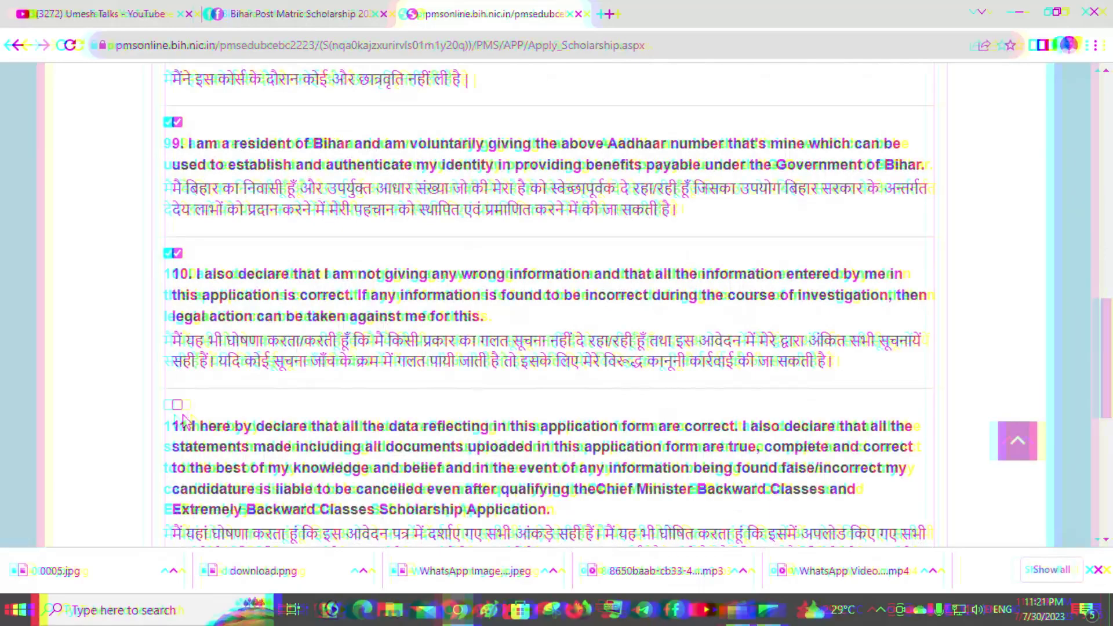
left_click(176, 405)
Step: Generate the OTP for mobile verification and, with the mobile number and email verified, proceed to the next stage of the application
scroll(180, 406, "down", 4)
scroll(377, 316, "down", 2)
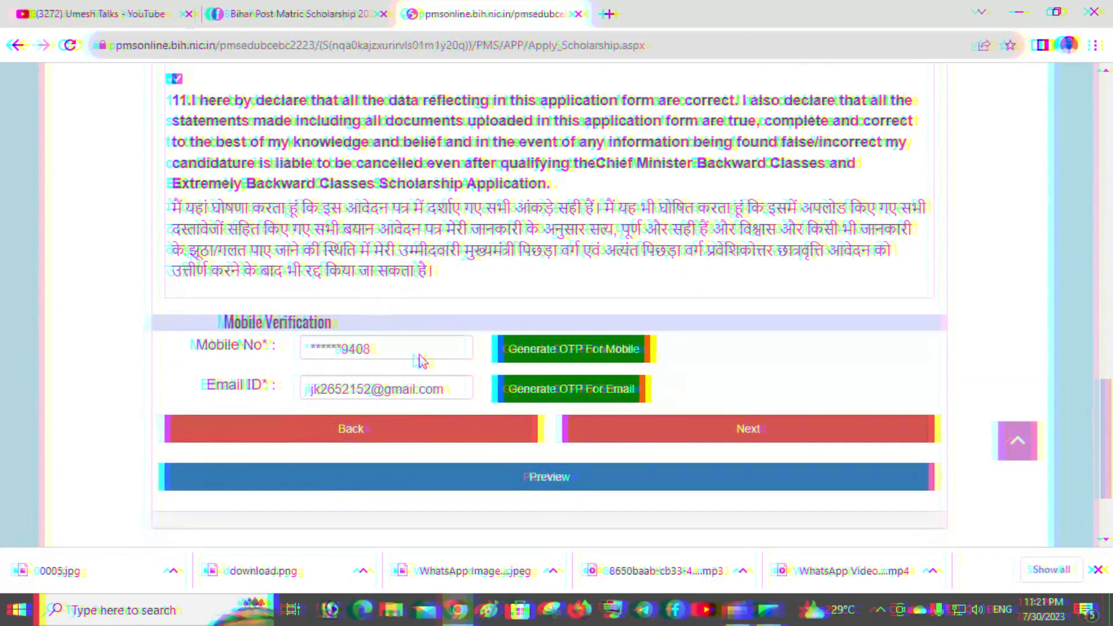
scroll(480, 295, "down", 2)
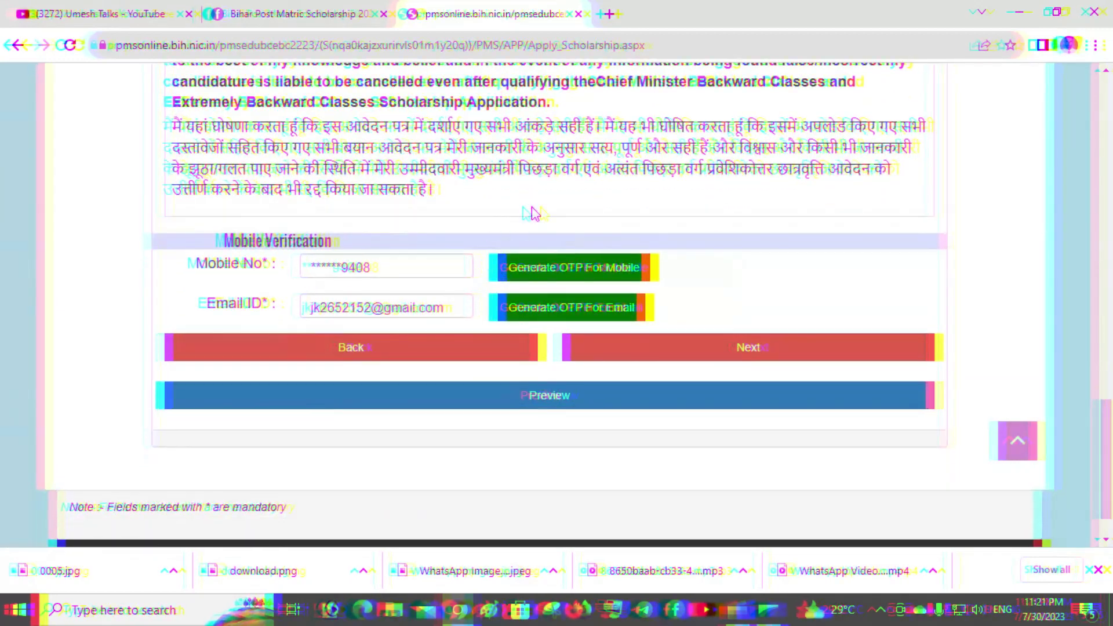
left_click(592, 256)
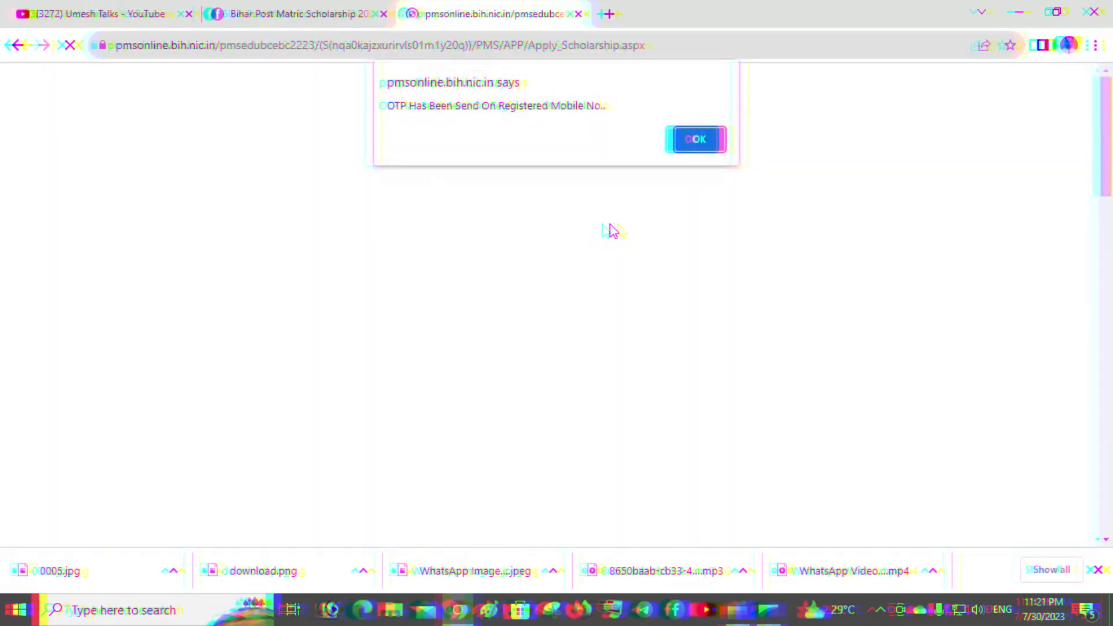
key("Return")
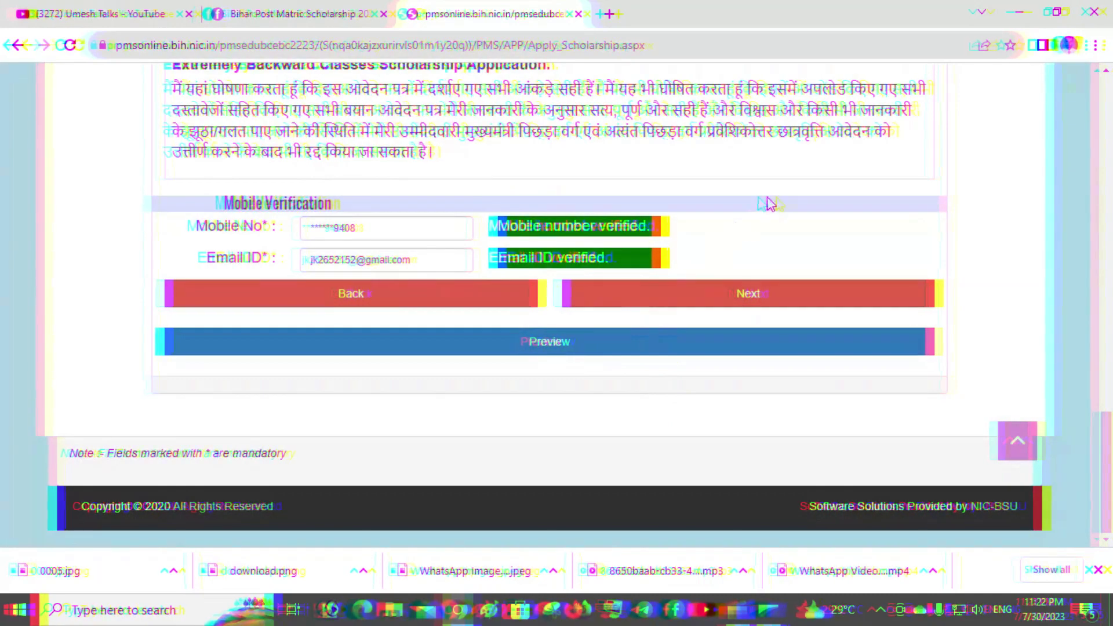
left_click(768, 301)
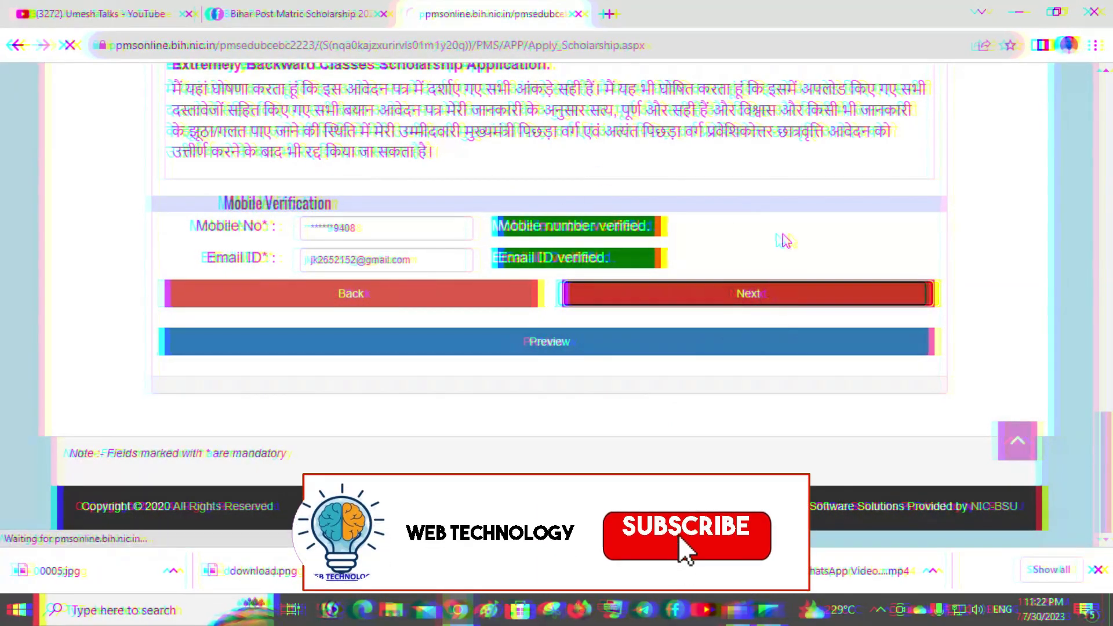
scroll(779, 240, "up", 3)
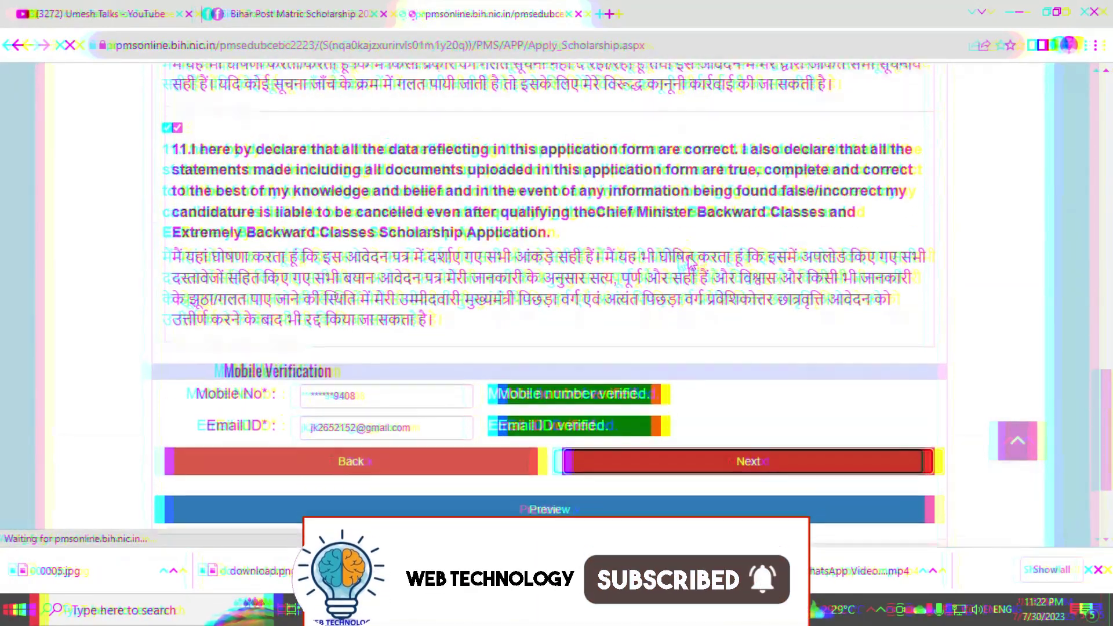